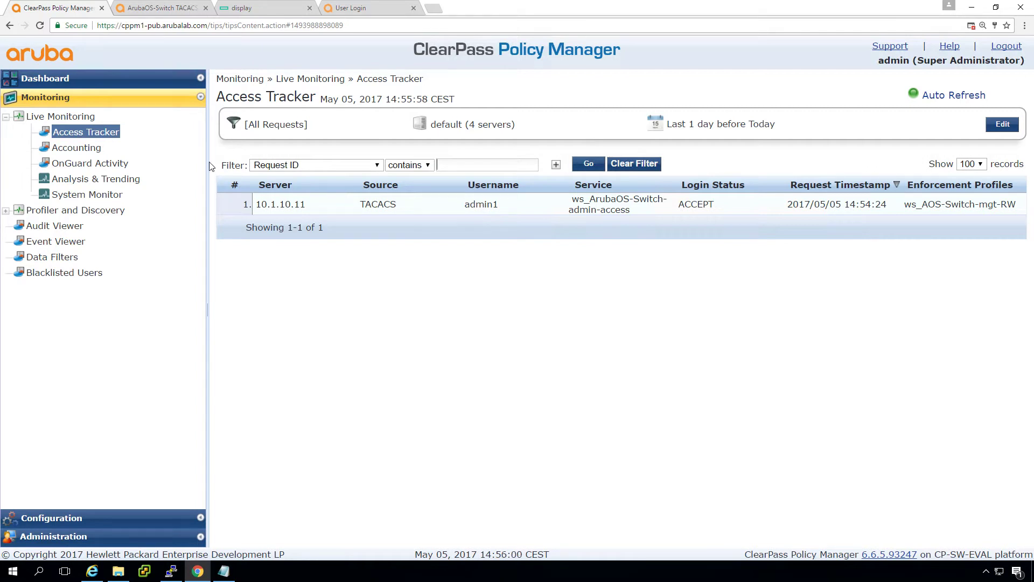
- Bring the switch's PuTTY terminal session in front of the ClearPass Access Tracker
left_click(171, 571)
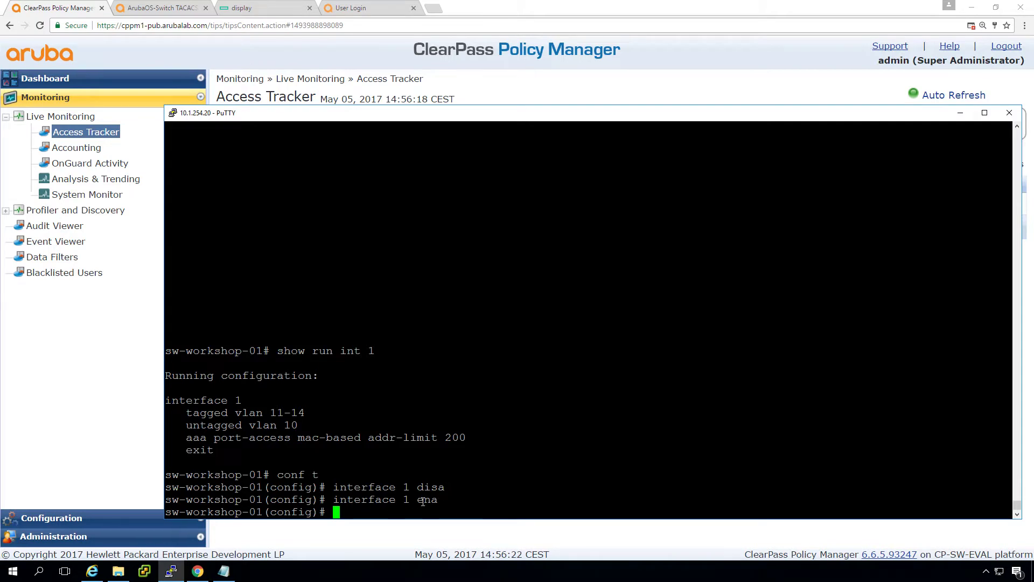
- Inspect the packet details of the newest TACACS accounting record, then close it
left_click(81, 151)
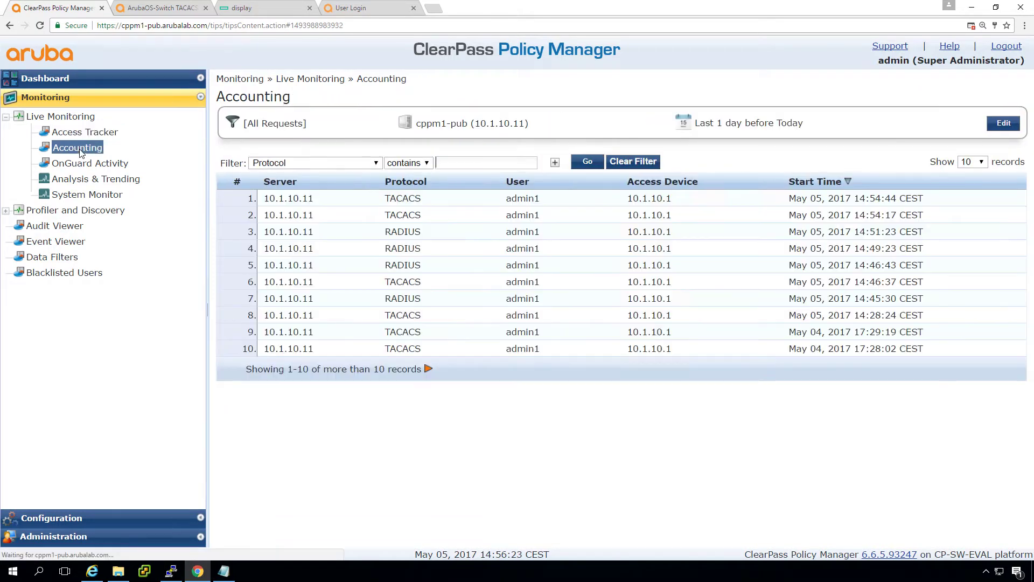
left_click(297, 200)
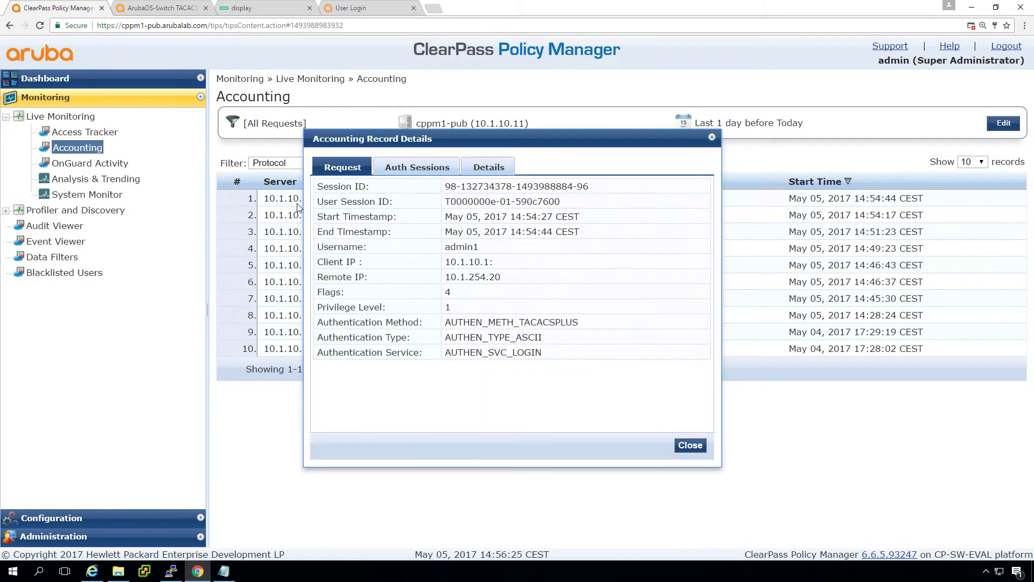
left_click(490, 168)
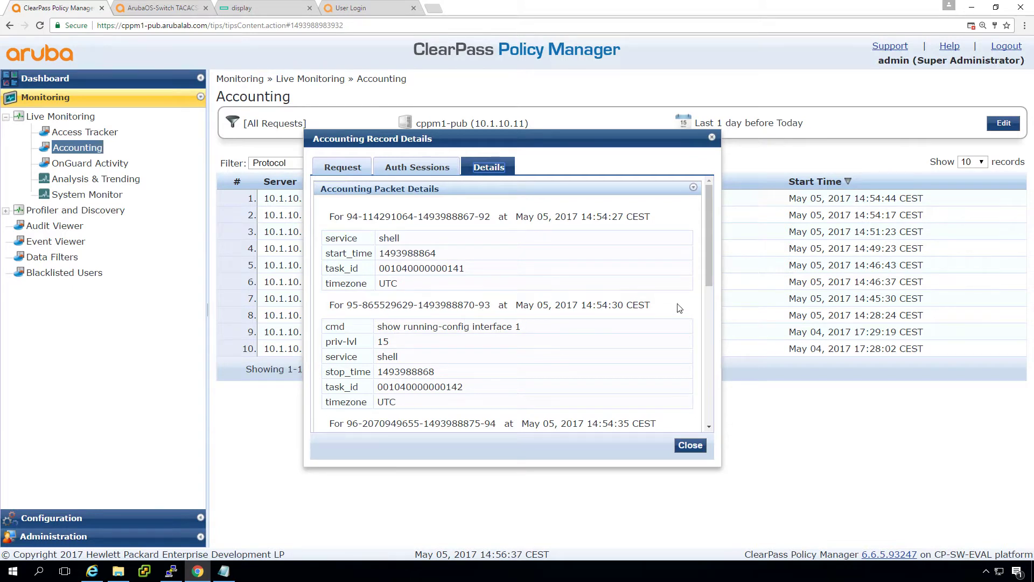
left_click_drag(709, 264, 712, 401)
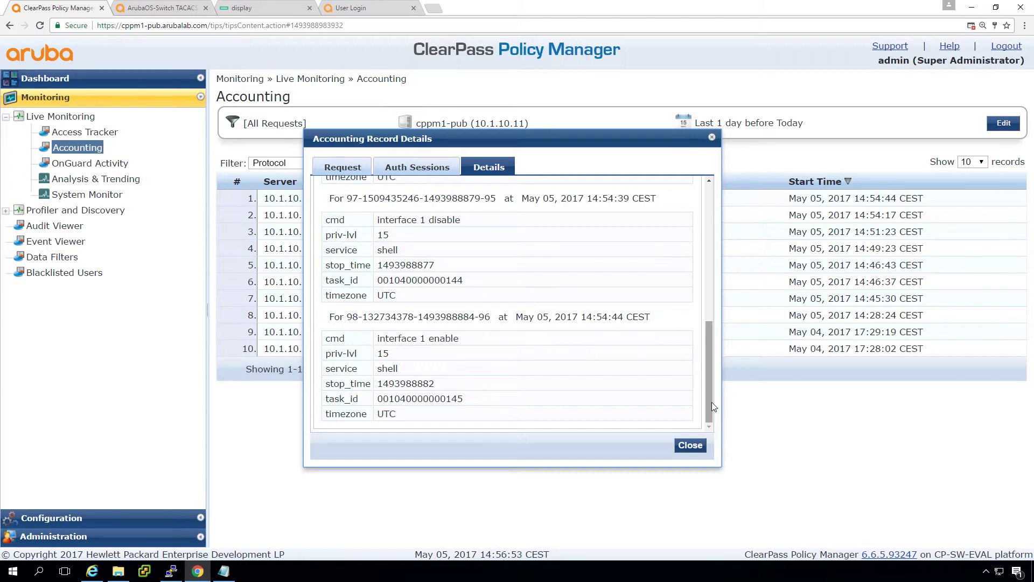
left_click(690, 446)
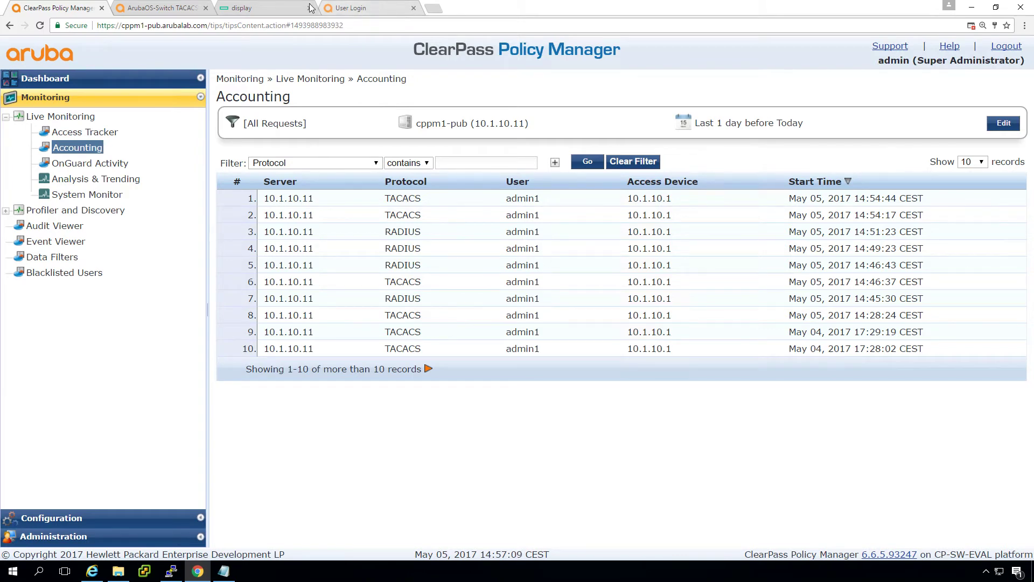
- Set the Aruba 2920 Solution Exchange Management Type to RADIUS to preview its CLI
left_click(368, 14)
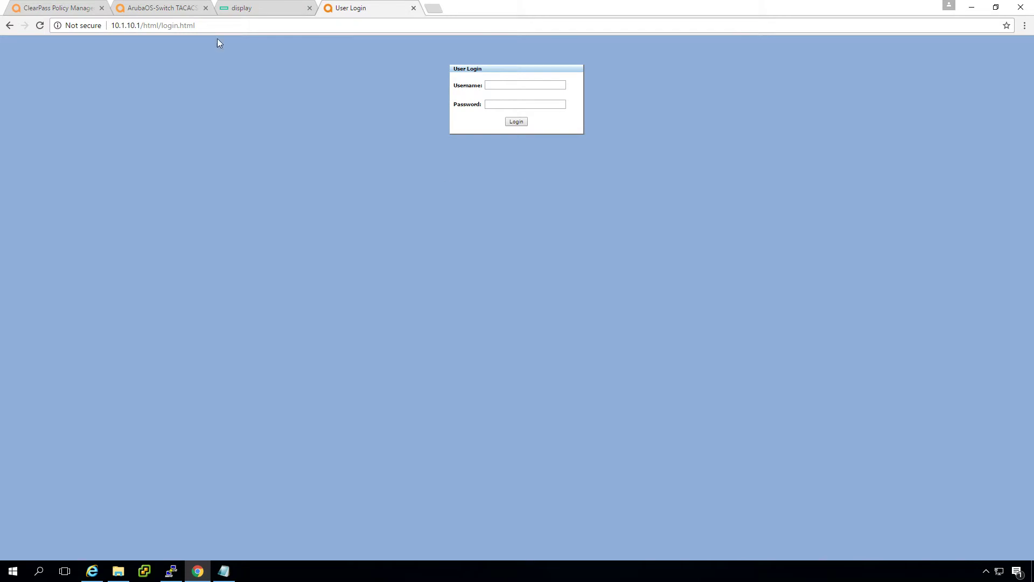
left_click(169, 9)
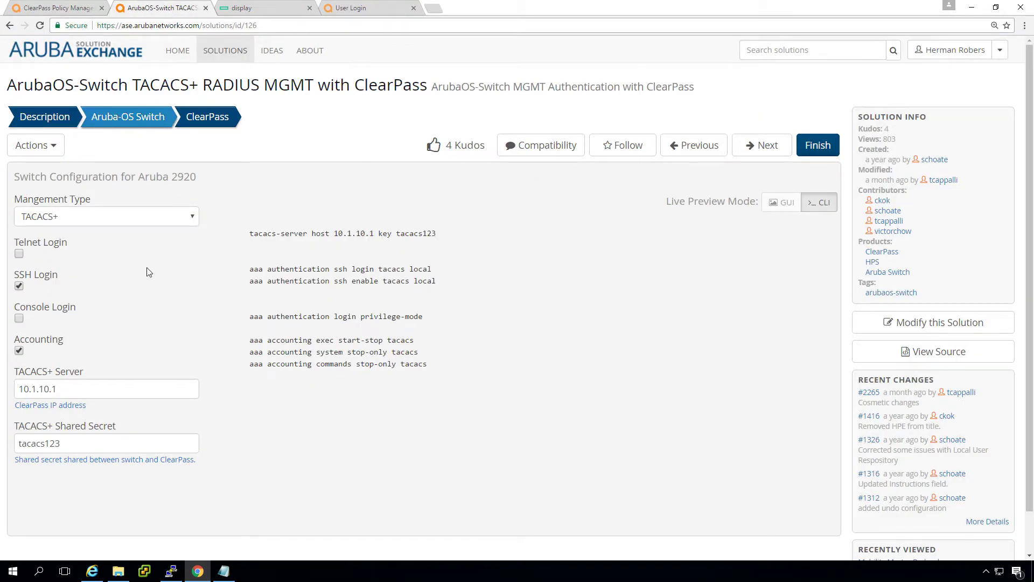
left_click(97, 218)
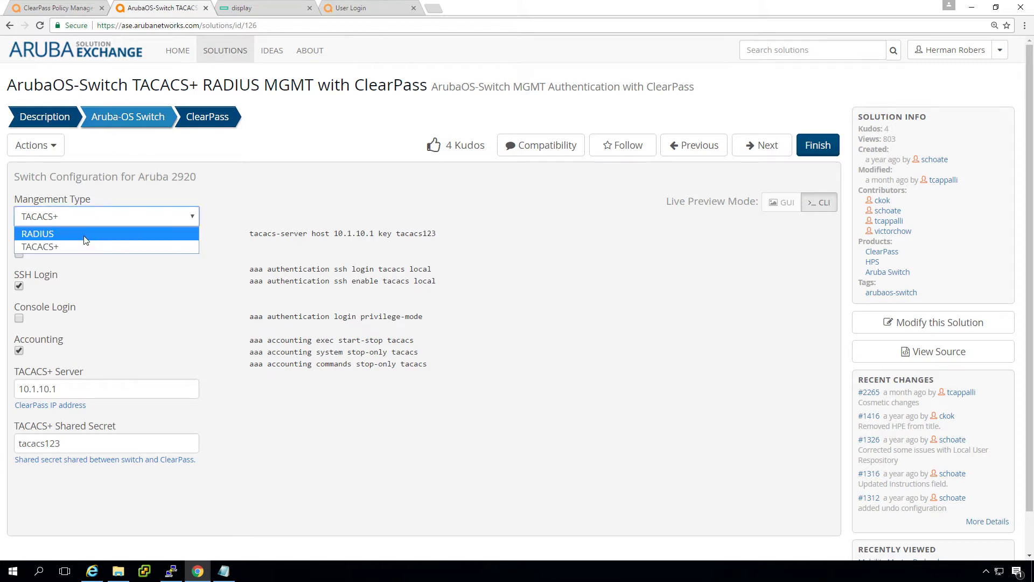
left_click(85, 240)
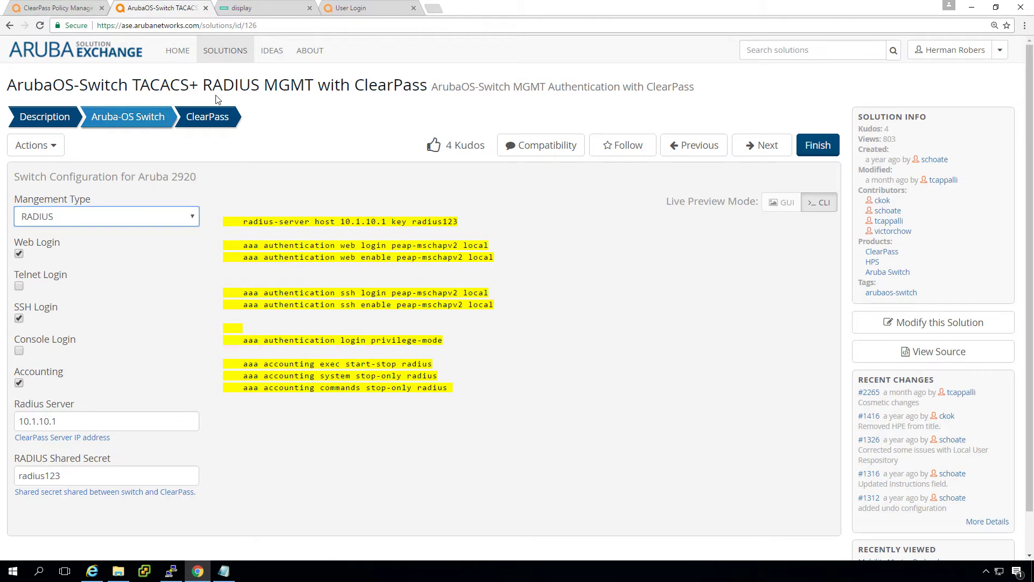
left_click(67, 8)
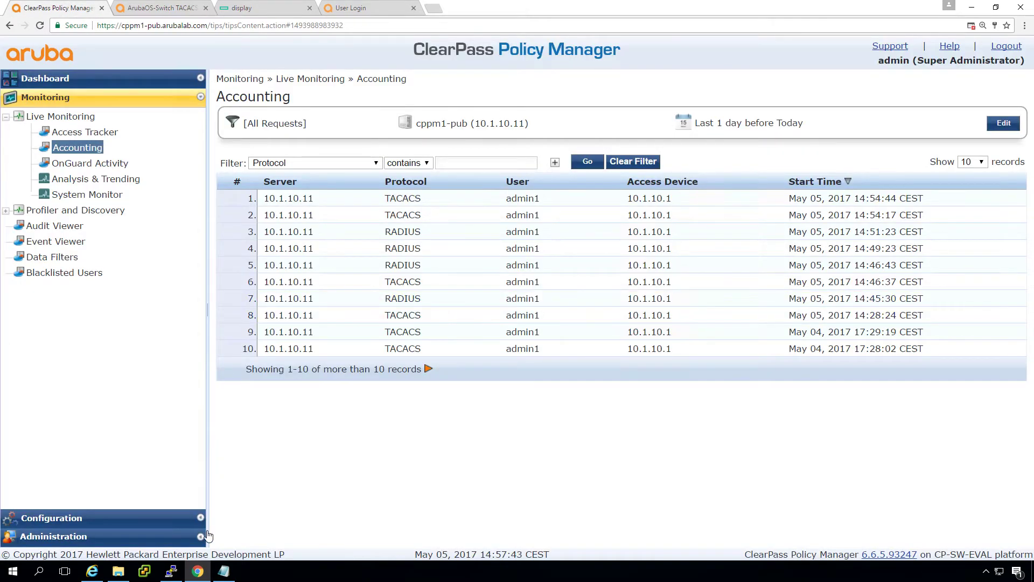
- Copy the RADIUS host, authentication and accounting lines from Notepad and paste them into the switch
left_click(222, 573)
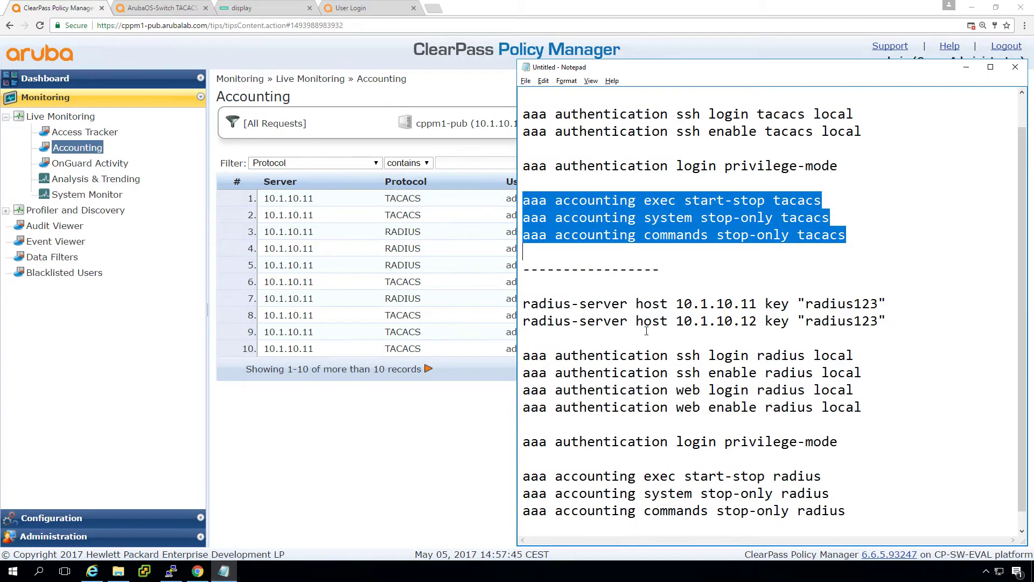
left_click(608, 333)
key("Up")
key("Up")
key("shift+Down")
key("shift+Down")
key("shift+Down")
key("shift+Down")
key("shift+Down")
key("shift+Down")
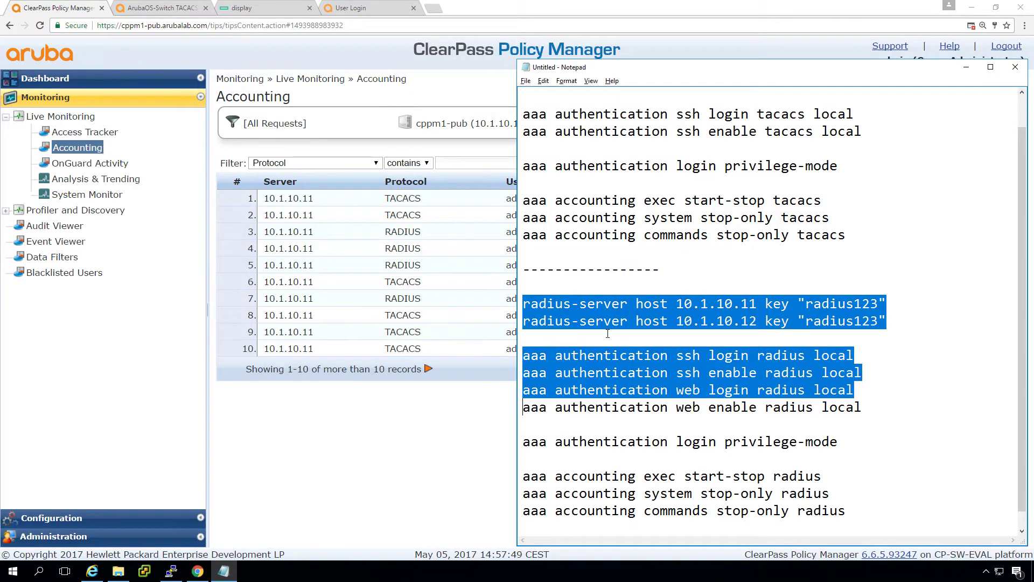
key("shift+Down")
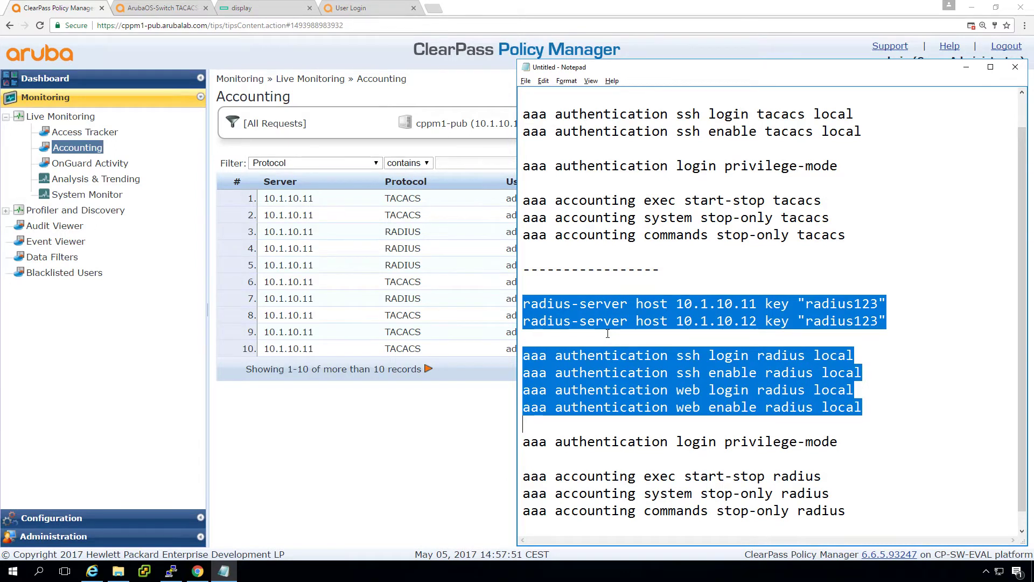
key("shift+Down")
key("shift+Down")
key("shift+Down")
key("shift+Down")
key("shift+Down")
key("shift+Down")
key("ctrl+c")
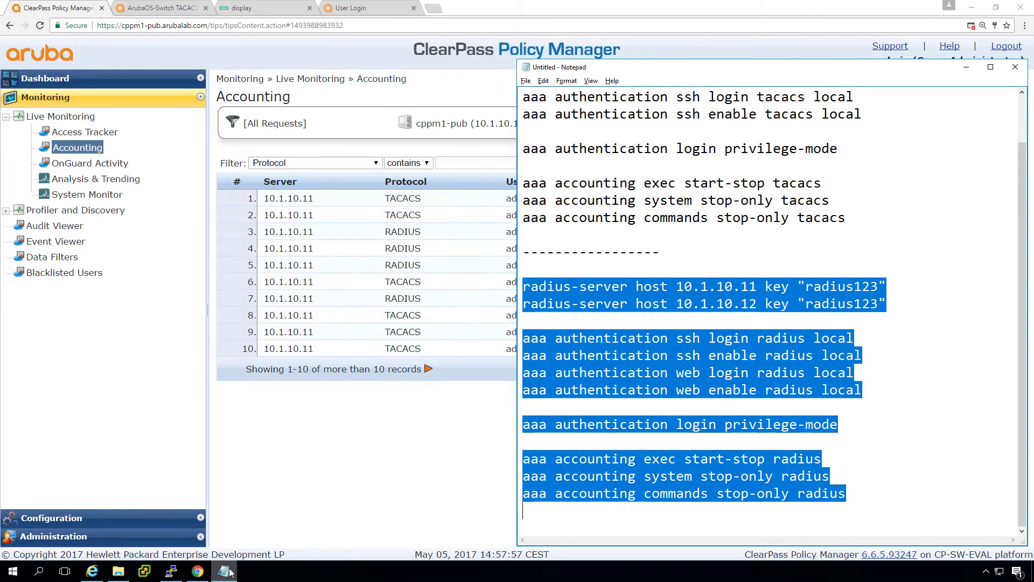
left_click(172, 572)
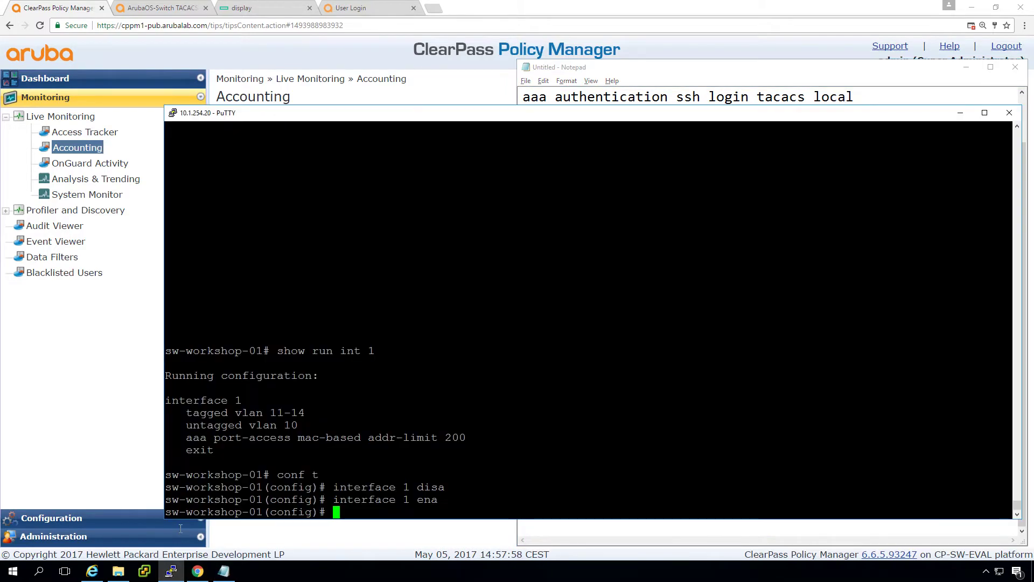
right_click(302, 382)
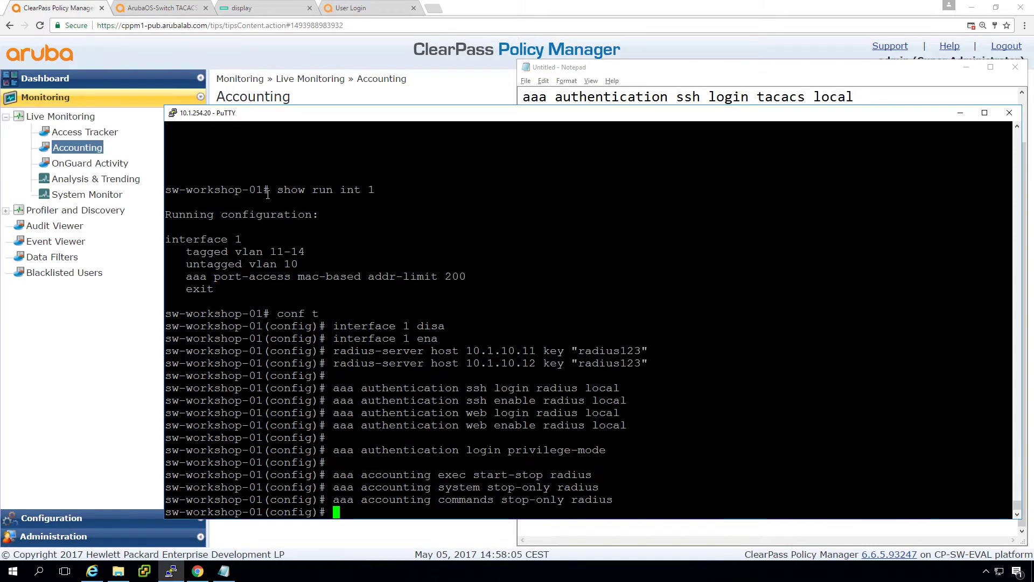
- Start a new enforcement profile from the RADIUS Based Enforcement template
left_click(48, 518)
left_click(68, 370)
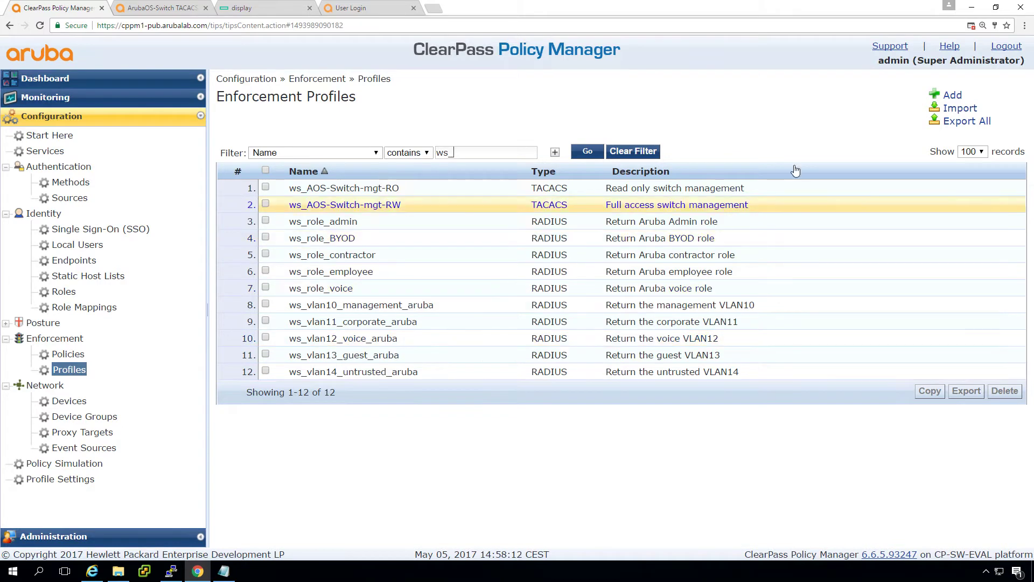
left_click(952, 95)
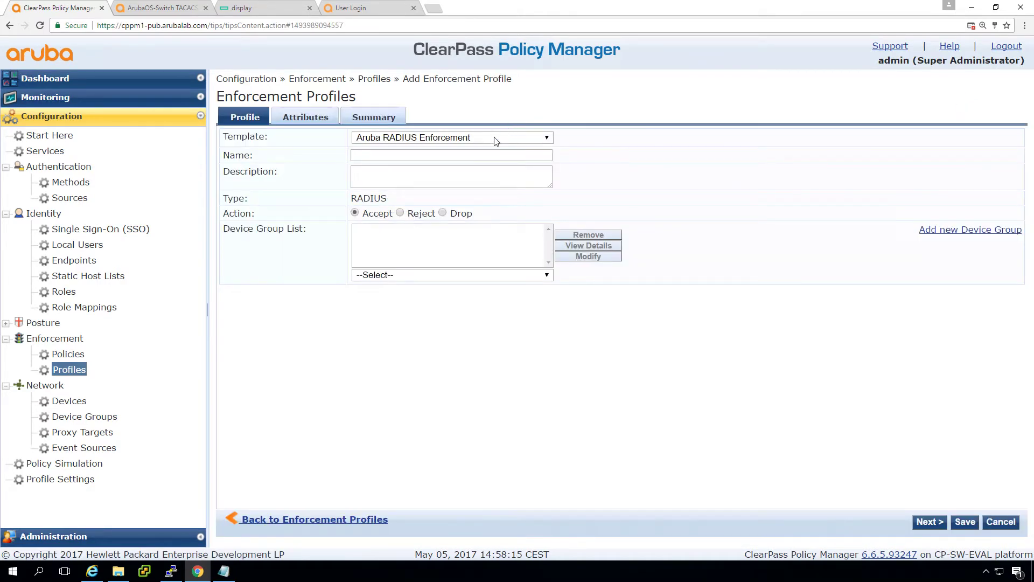
left_click(494, 138)
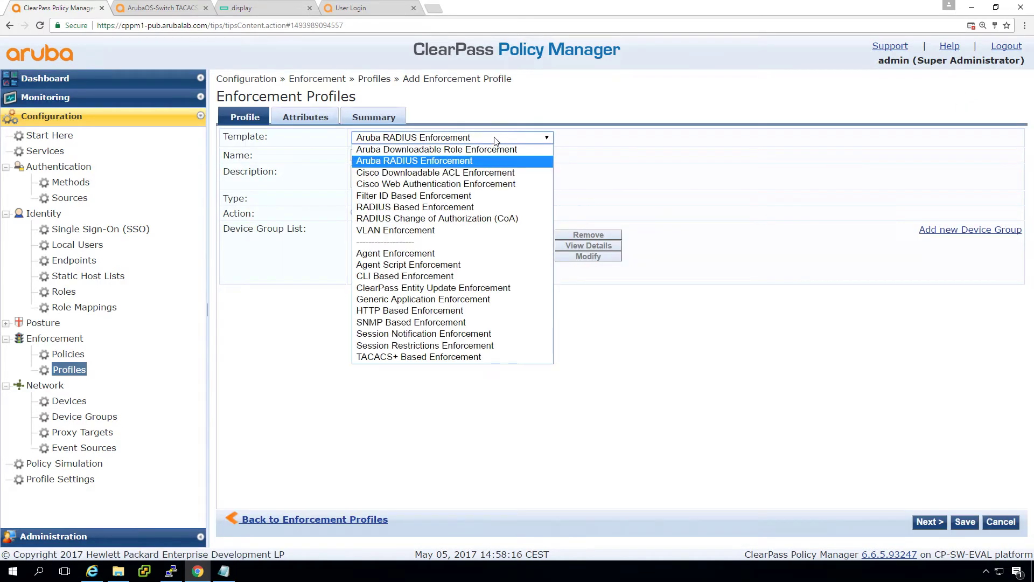
left_click(430, 208)
- Name the profile ws_AOS-Switch-RADIUS-admin with description 'Allow admin access to AOS Switch'
left_click(413, 153)
type("ws_")
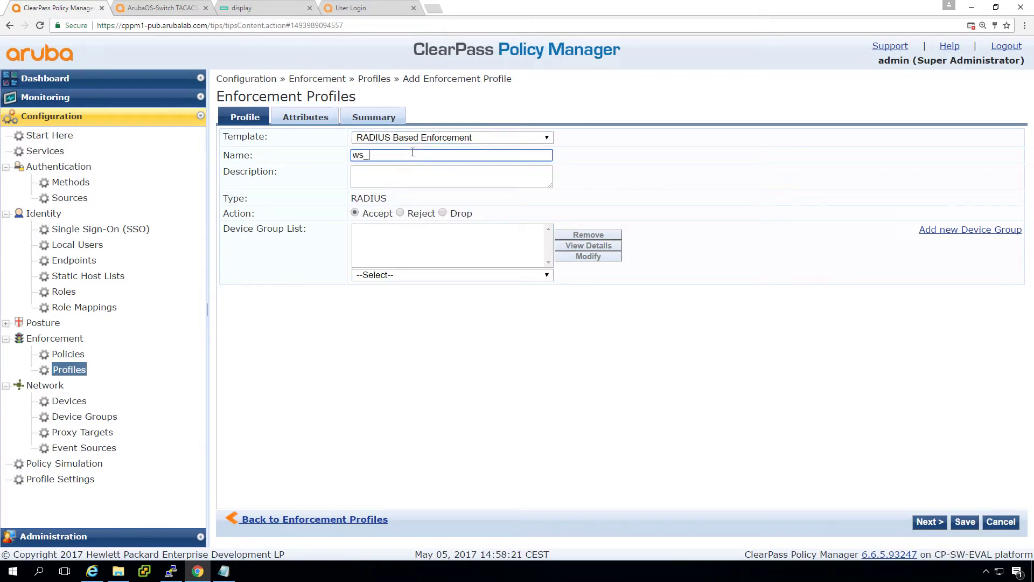
type("AOS-Switch-RADIUS-admin")
key("Tab")
type("Allow admi")
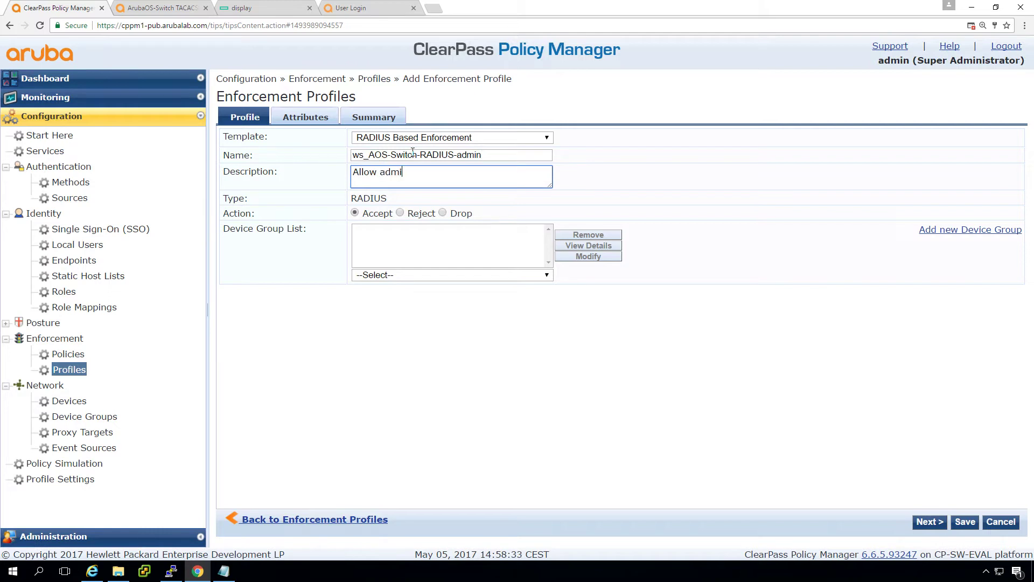
type("n access to AOS Switch")
- Add a Radius:IETF Service-Type (6) attribute with value Administrative-User (6)
left_click(314, 119)
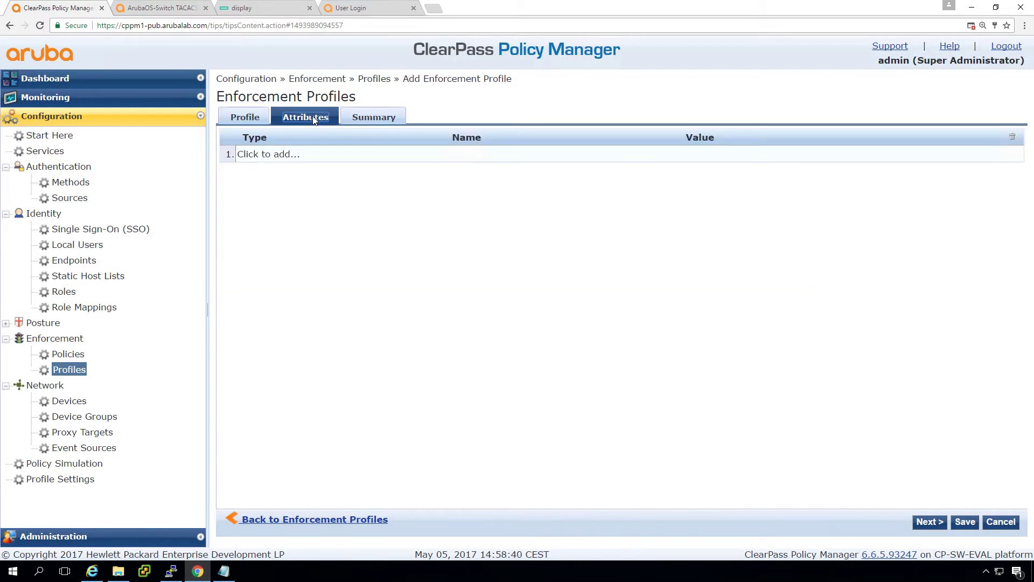
left_click(280, 155)
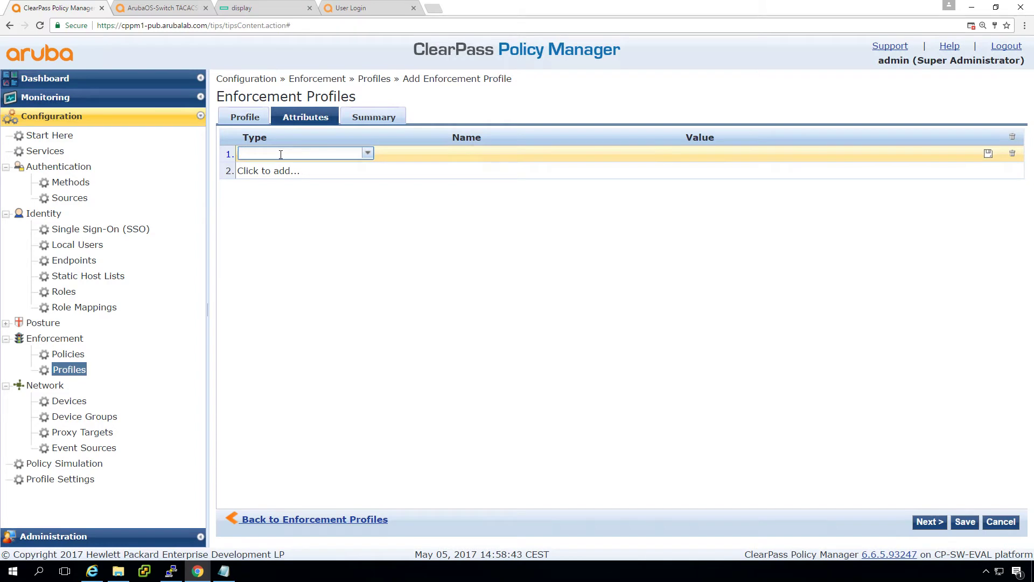
key("Down")
key("Return")
type("ser")
key("Down")
key("Down")
key("Down")
key("Down")
key("Down")
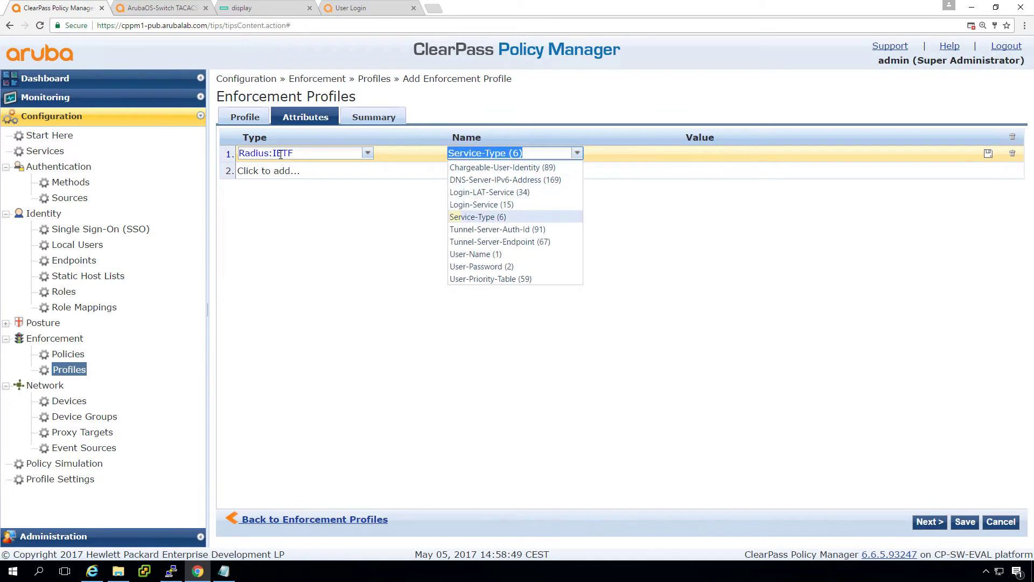
key("Return")
key("Down")
key("Down")
key("Down")
key("Down")
key("Down")
key("Return")
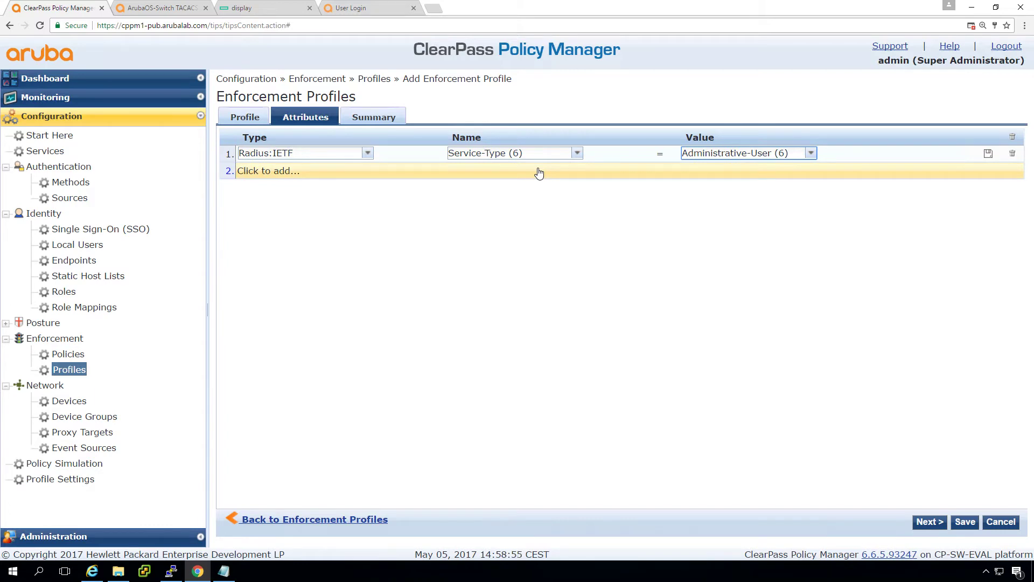
- Check the Service-Type reference in the solution and HPE manual pages, then save the profile
left_click(169, 10)
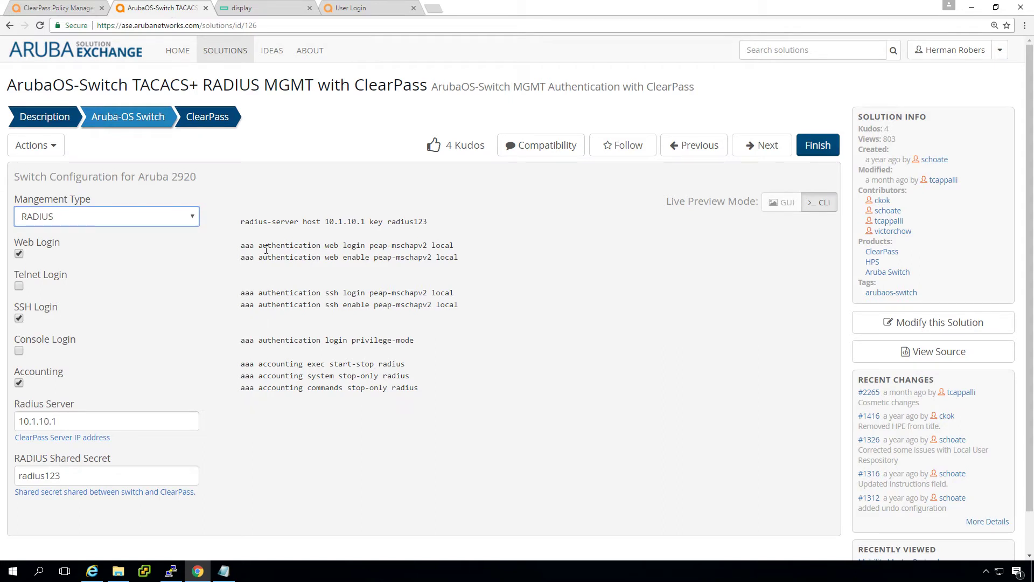
left_click(270, 9)
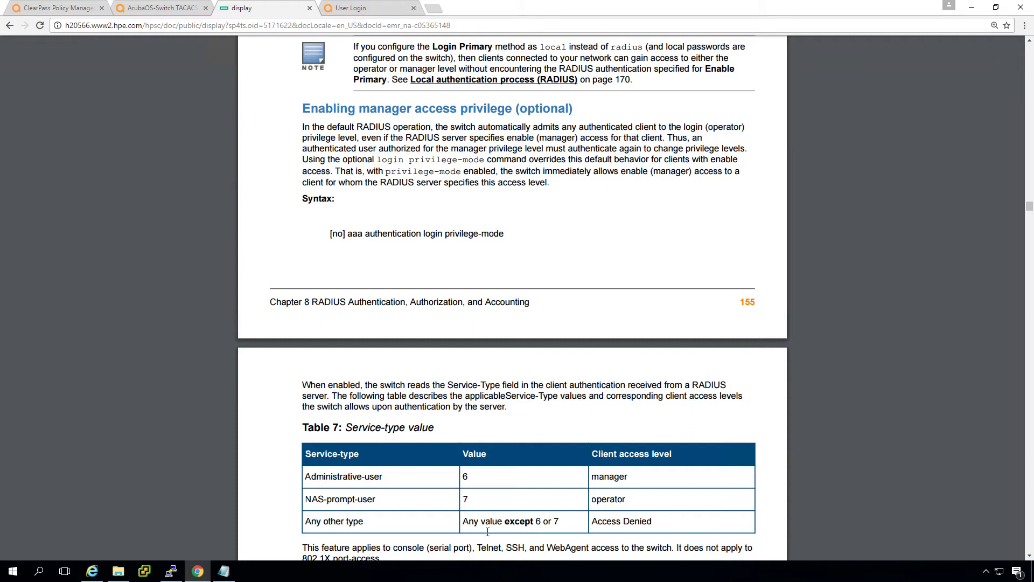
left_click(85, 9)
left_click(965, 521)
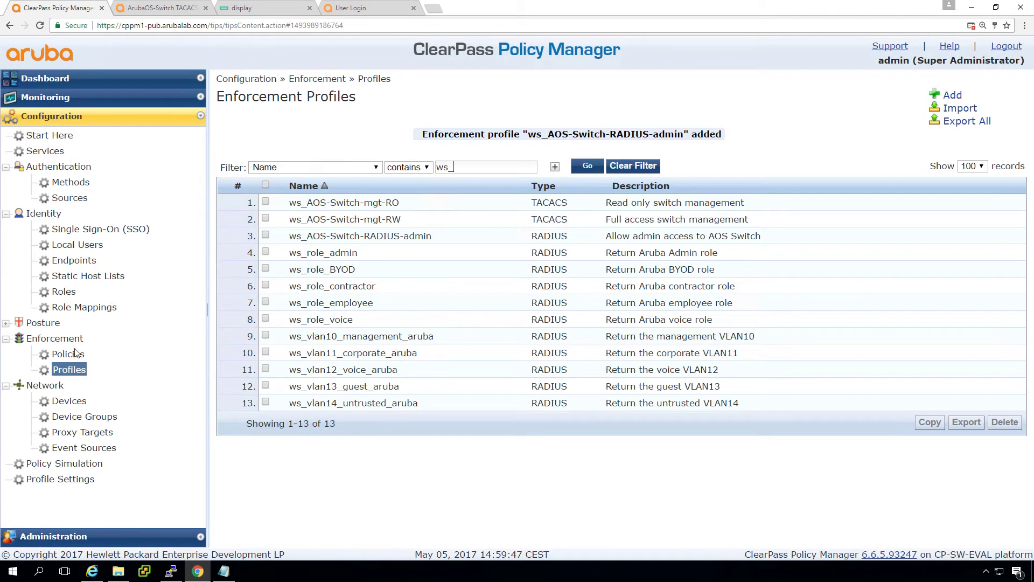
- Add an enforcement policy named ws_AOS-Switch-admin-radius, described 'RADIUS admin access on ArubaOS switches'
left_click(67, 355)
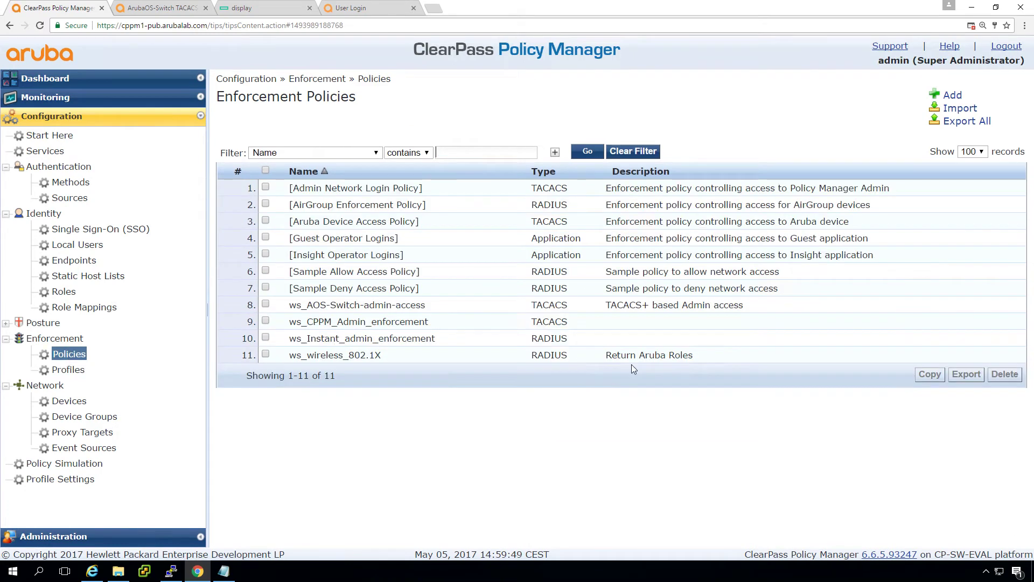
left_click(952, 97)
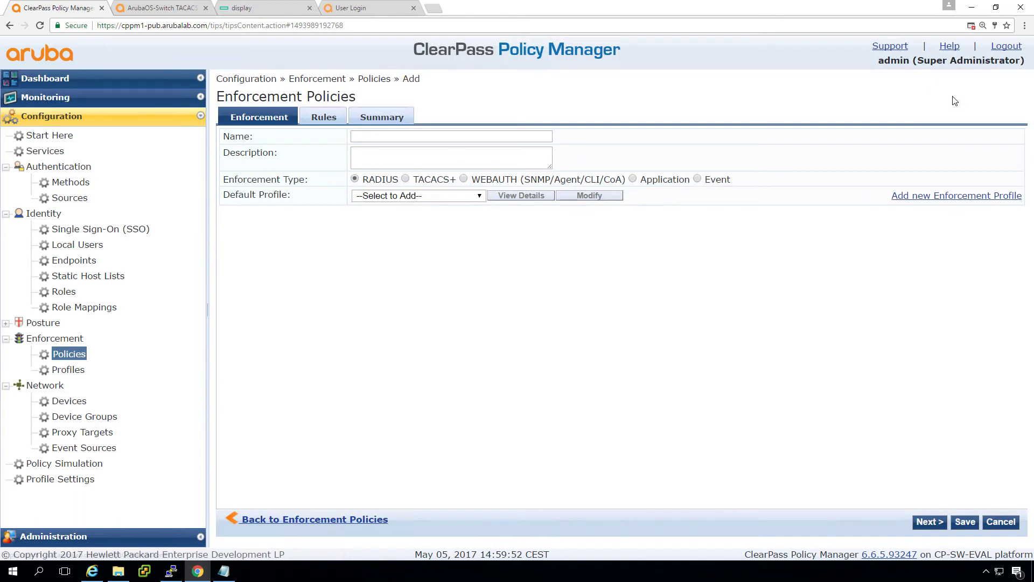
left_click(512, 135)
type("ws")
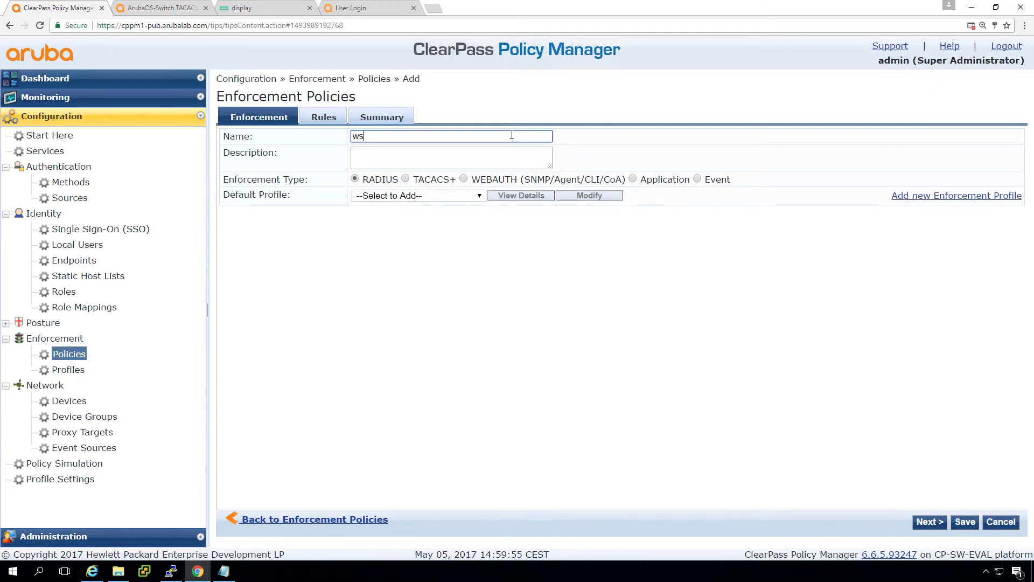
type("_AOS-")
type("Swtic")
key("BackSpace")
key("BackSpace")
key("BackSpace")
type("itch-admin-radius")
left_click(489, 151)
type("R")
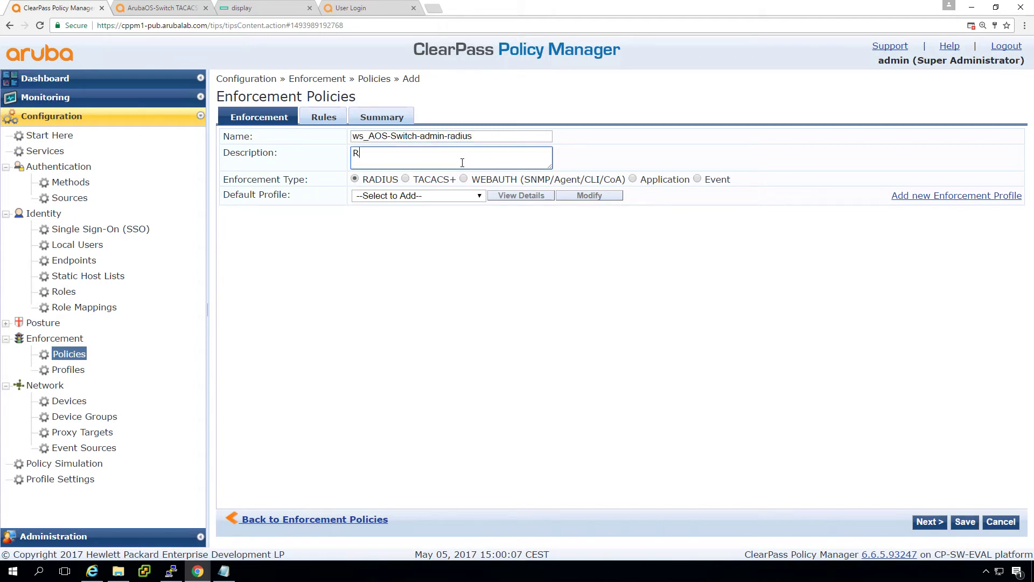
type("ADIUS admin access on ArubaOS switches")
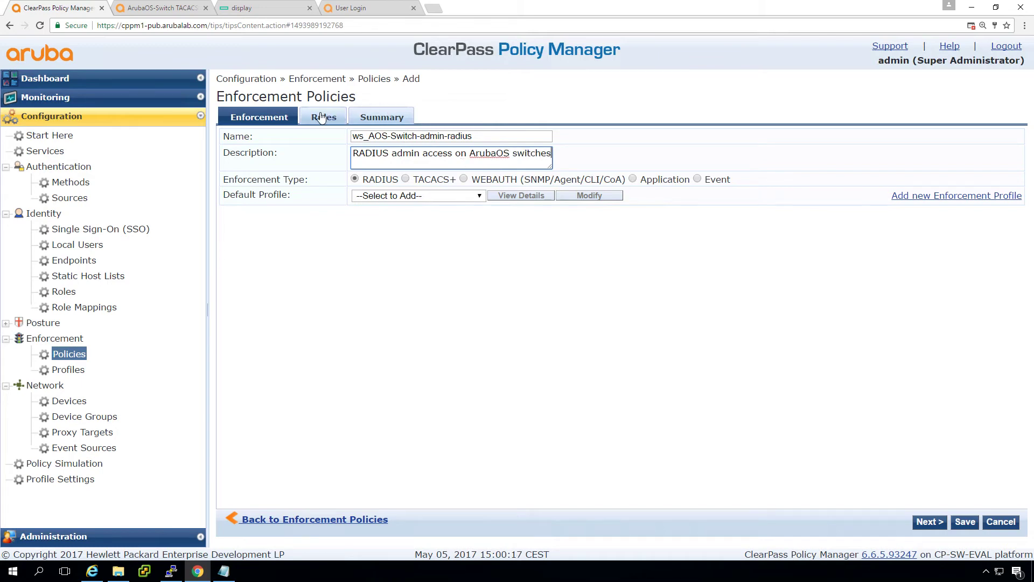
- Set the policy's Default Profile to [Deny Access Profile]
left_click(321, 118)
left_click(268, 120)
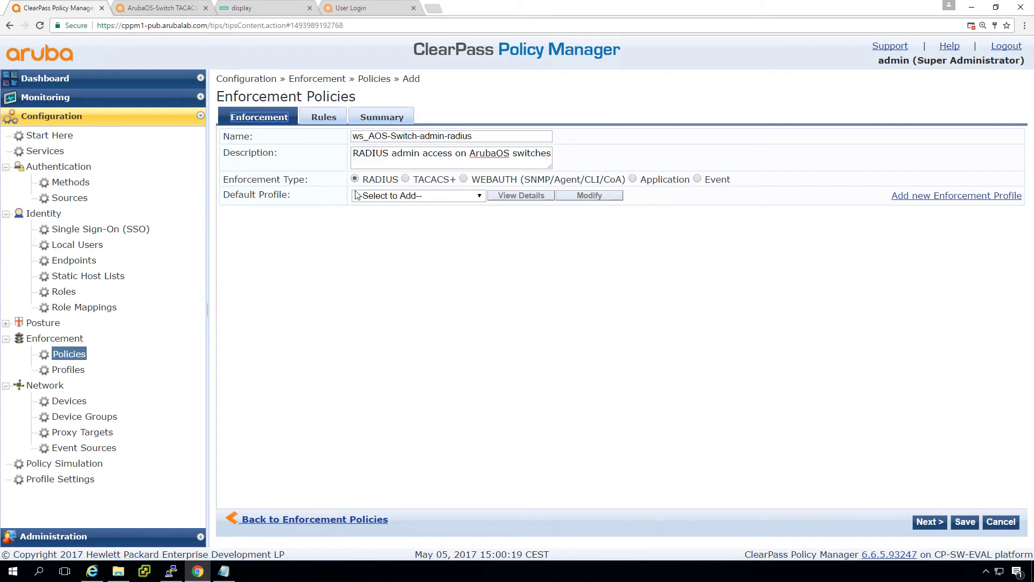
left_click(399, 201)
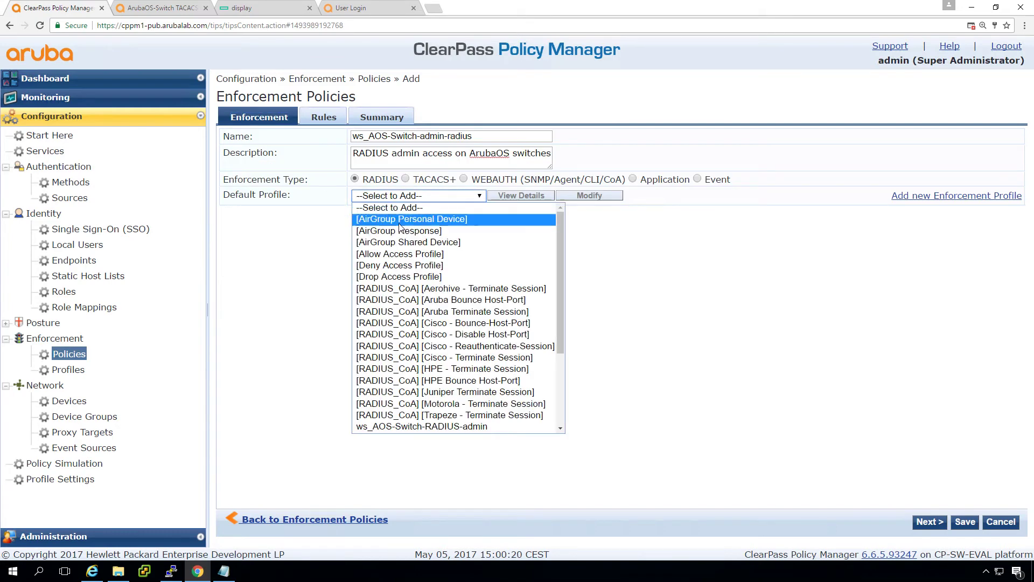
left_click(397, 266)
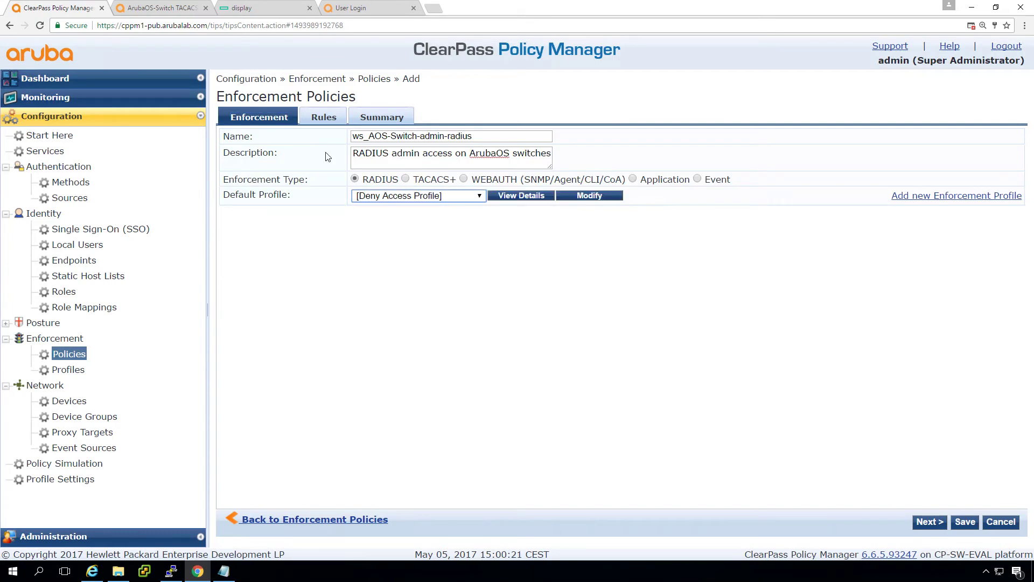
left_click(323, 120)
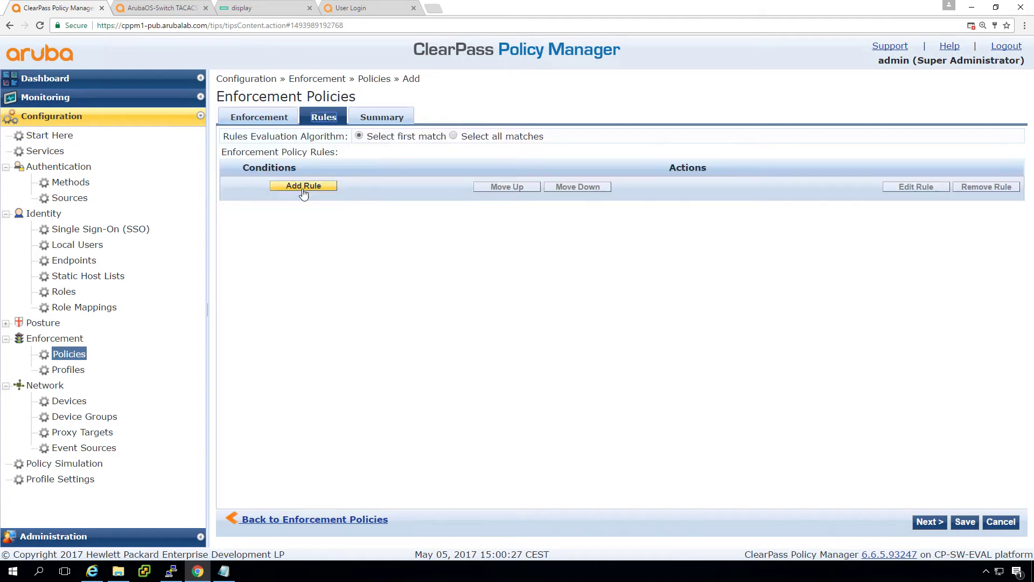
- Add a rule with condition Tips Role EQUALS ws_admin using the ws_AOS-Switch-RADIUS-admin profile
left_click(310, 188)
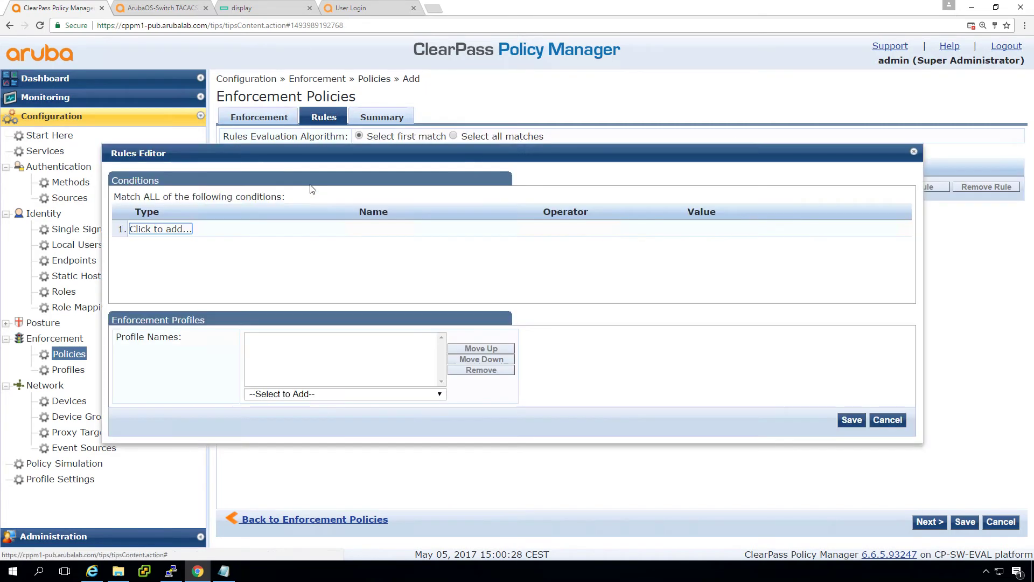
left_click(159, 229)
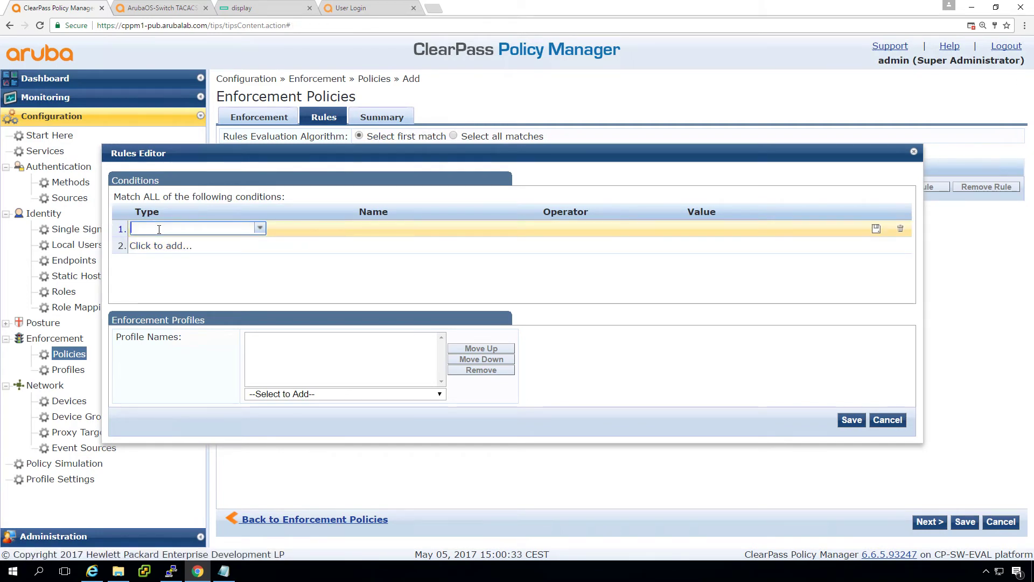
type("tip")
key("Tab")
type("Rol")
key("Tab")
type("E")
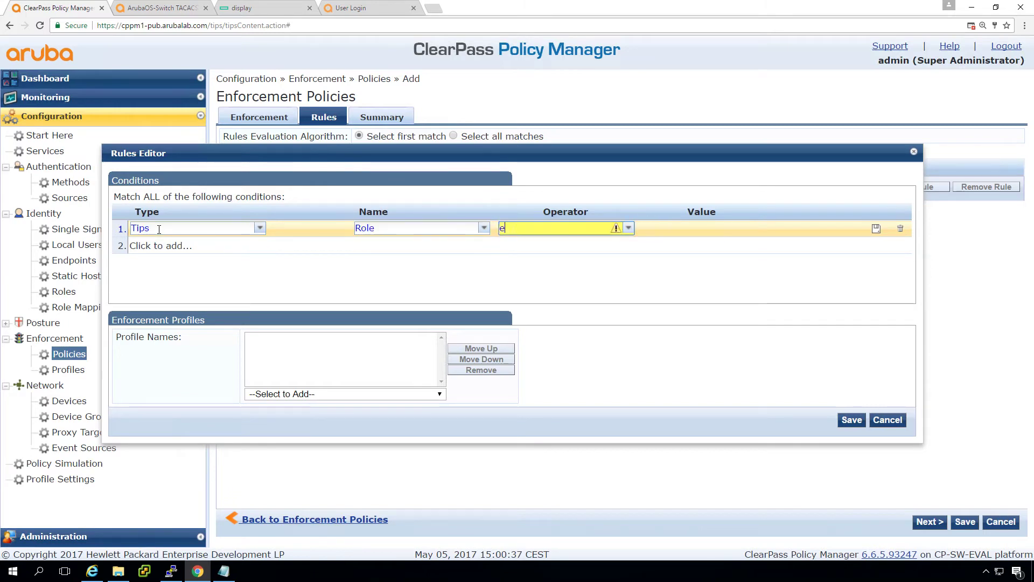
key("Tab")
type("ad")
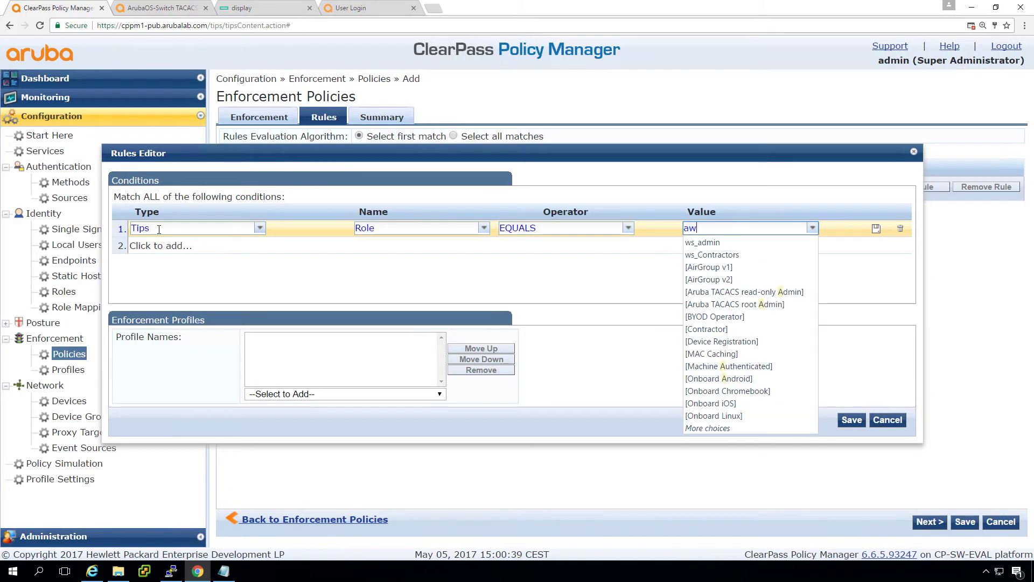
type("min")
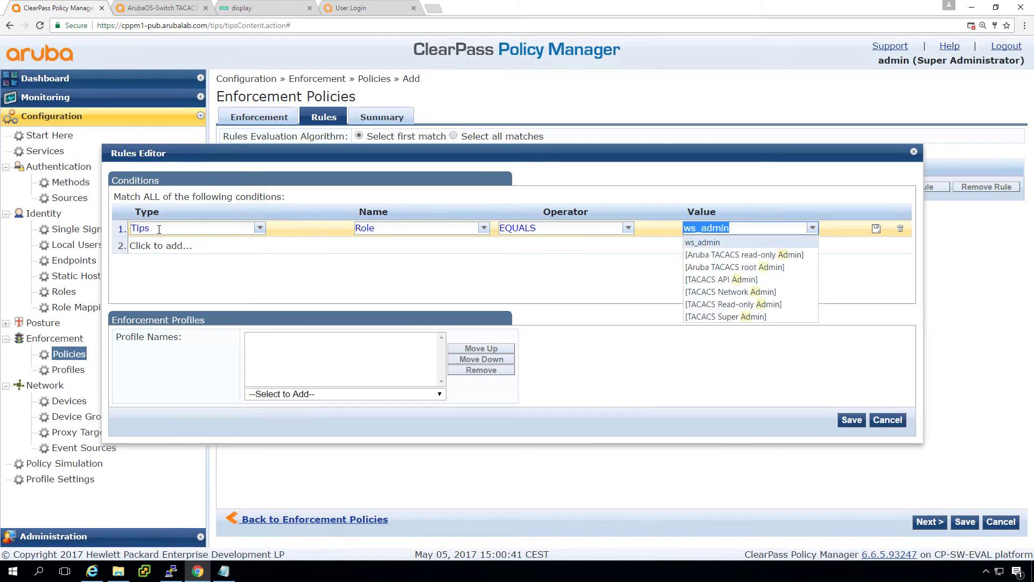
key("Tab")
left_click(286, 395)
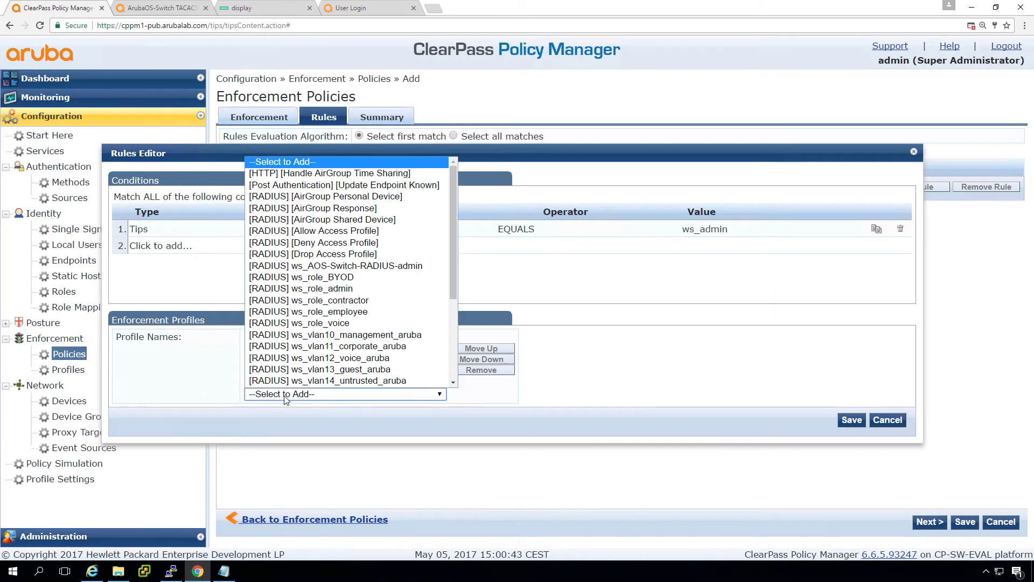
left_click(299, 266)
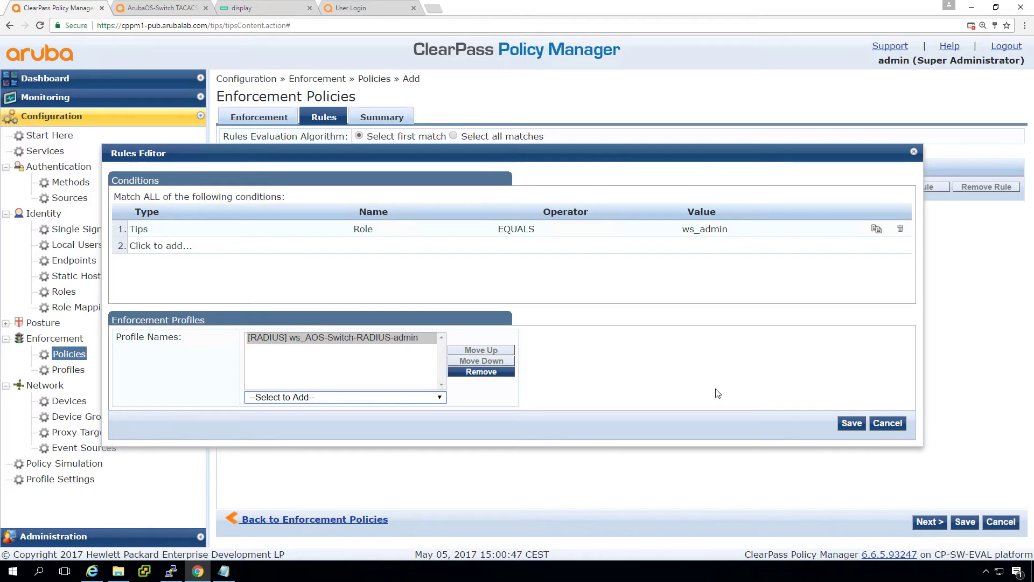
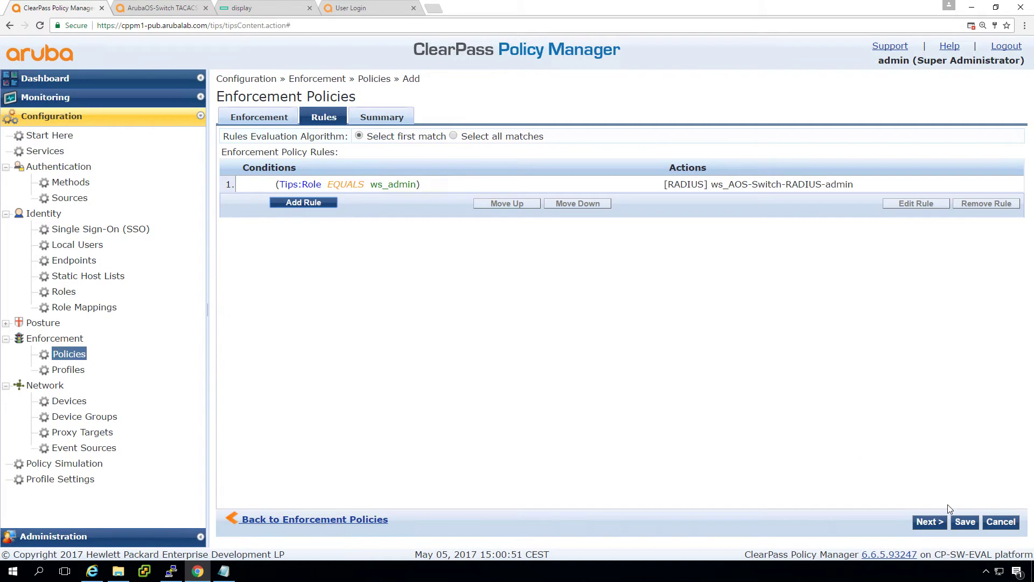
- Save the ws_AOS-Switch-admin-radius enforcement policy mapping ws_admin to the RADIUS admin profile
left_click(964, 521)
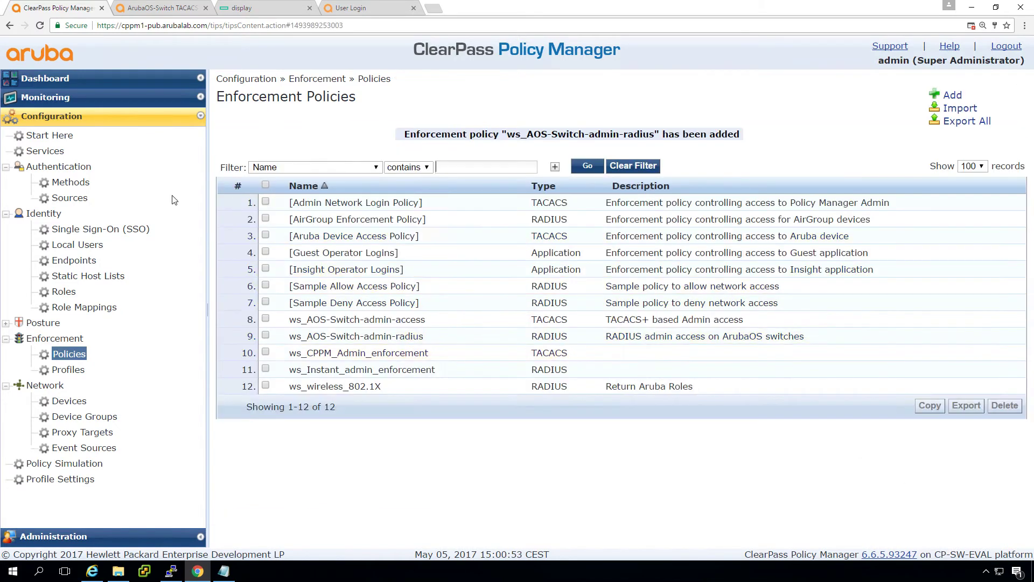
- Start a new service of type RADIUS Enforcement (Generic)
left_click(46, 152)
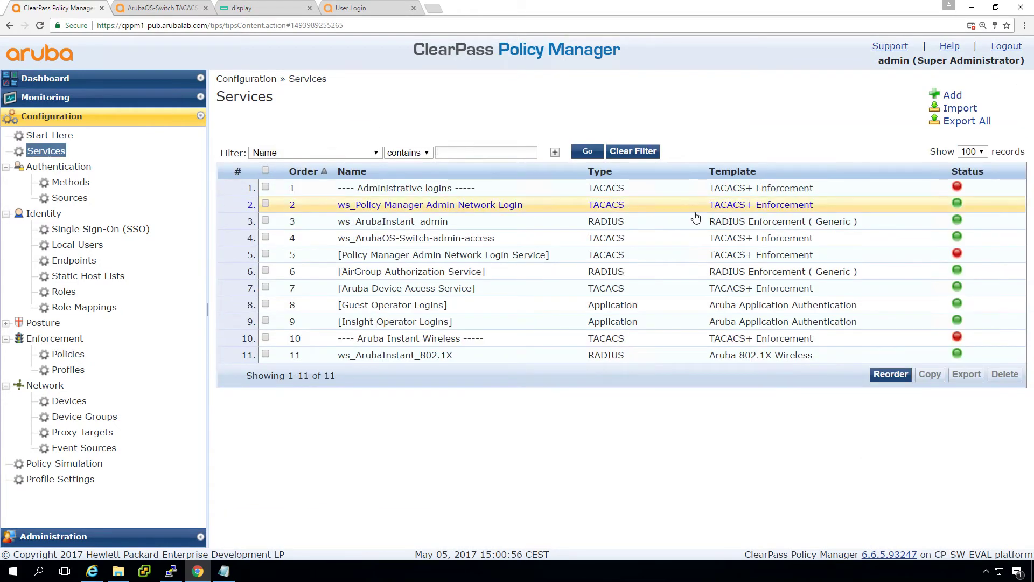
left_click(952, 97)
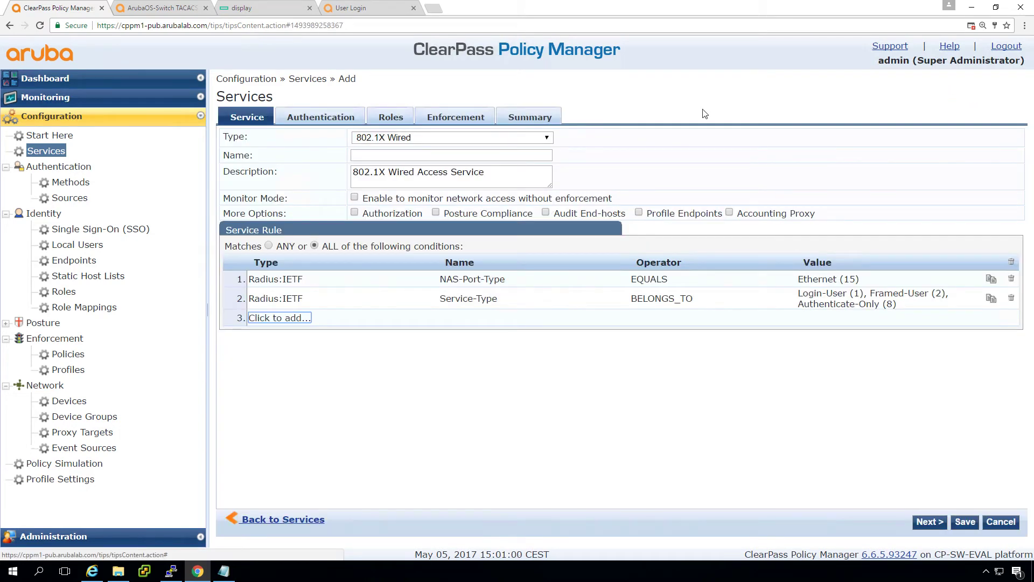
left_click(505, 138)
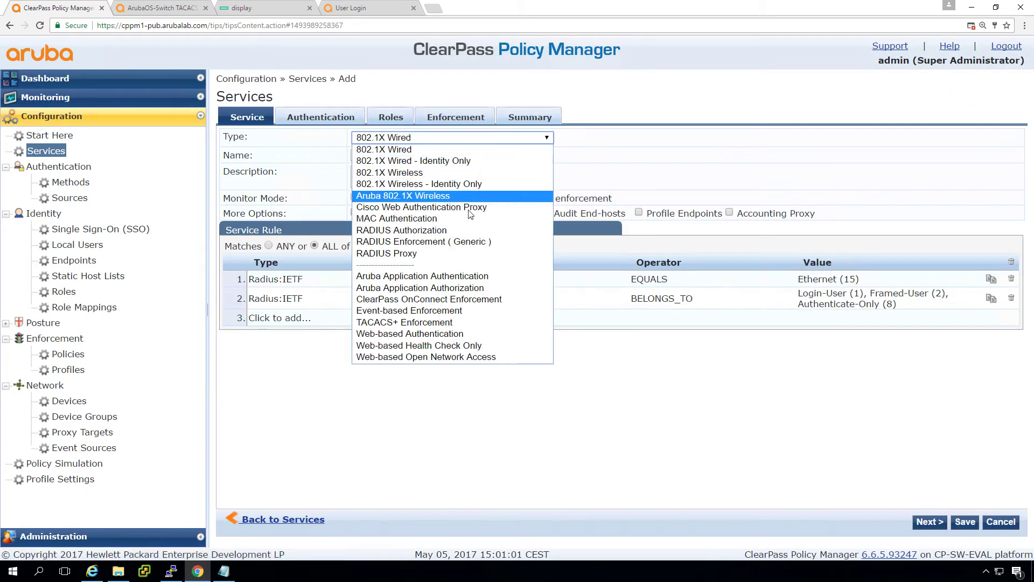
left_click(441, 243)
- Name the service 'ws_ArubaOS-Switch admin (RADIUS)' with description 'RADIUS admin access'
left_click(385, 155)
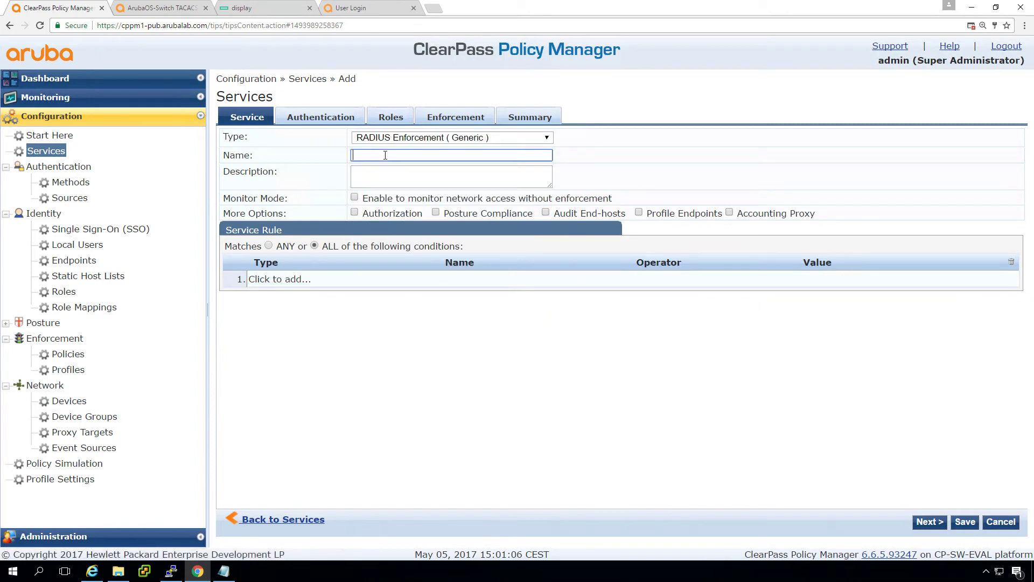
type("ws_ArubaOS-Switch-")
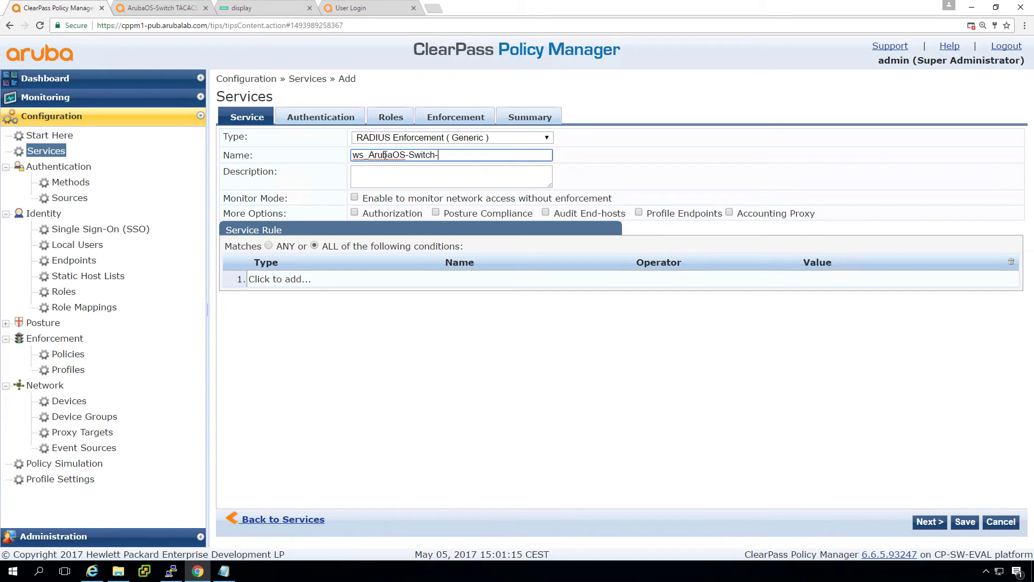
key("BackSpace")
type("admin (RADIUS)")
left_click(381, 173)
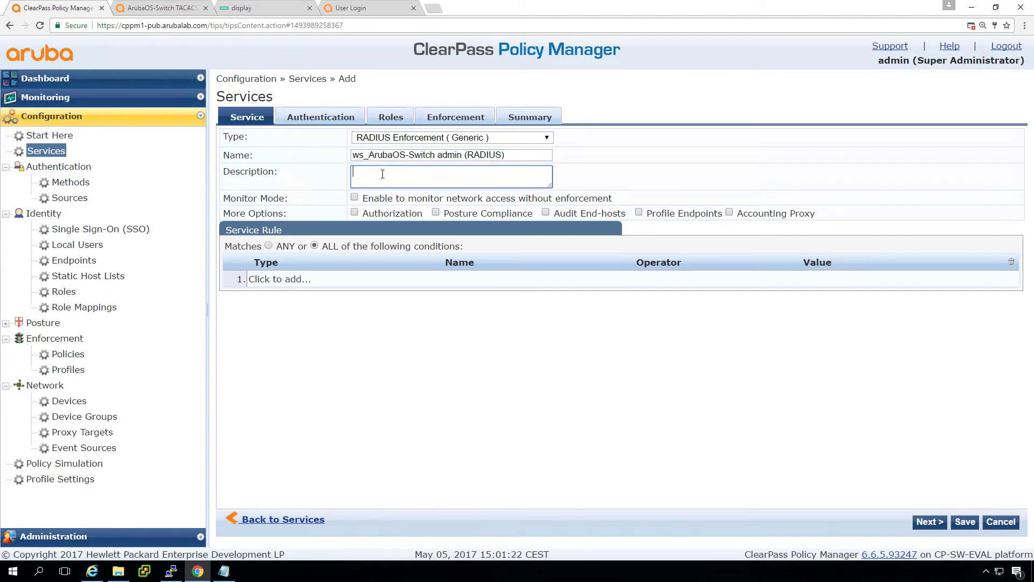
type("RADIUS admin acce")
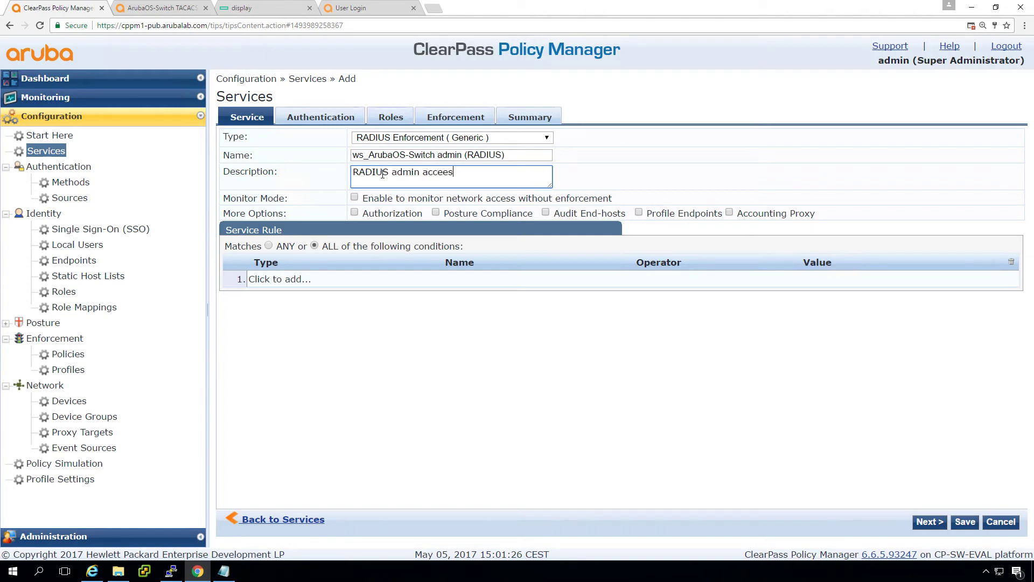
type("ss")
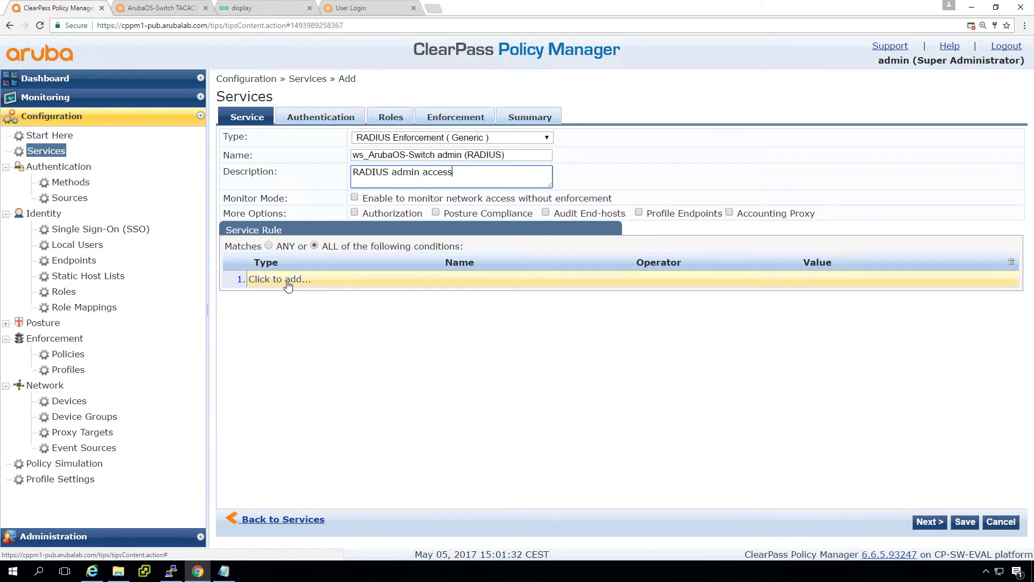
- Add a service rule condition Radius:IETF NAS-Port-Type EQUALS Virtual (5)
left_click(288, 281)
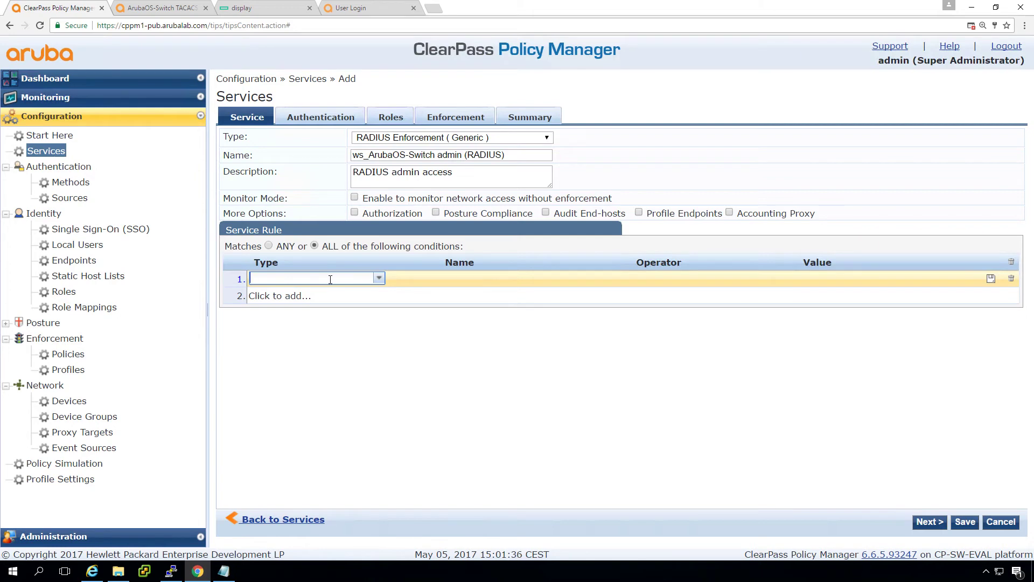
type("ra")
key("Down")
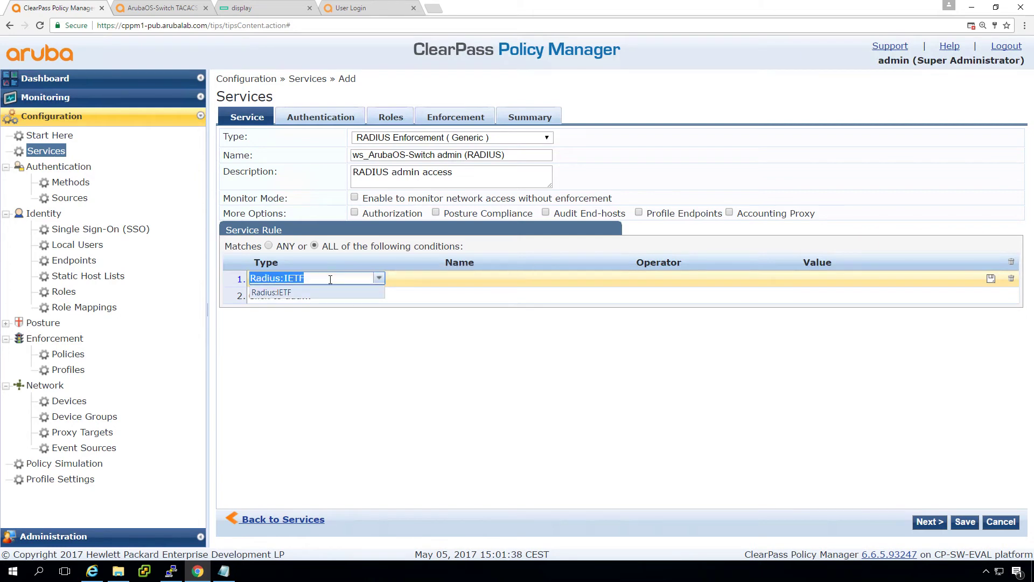
key("Return")
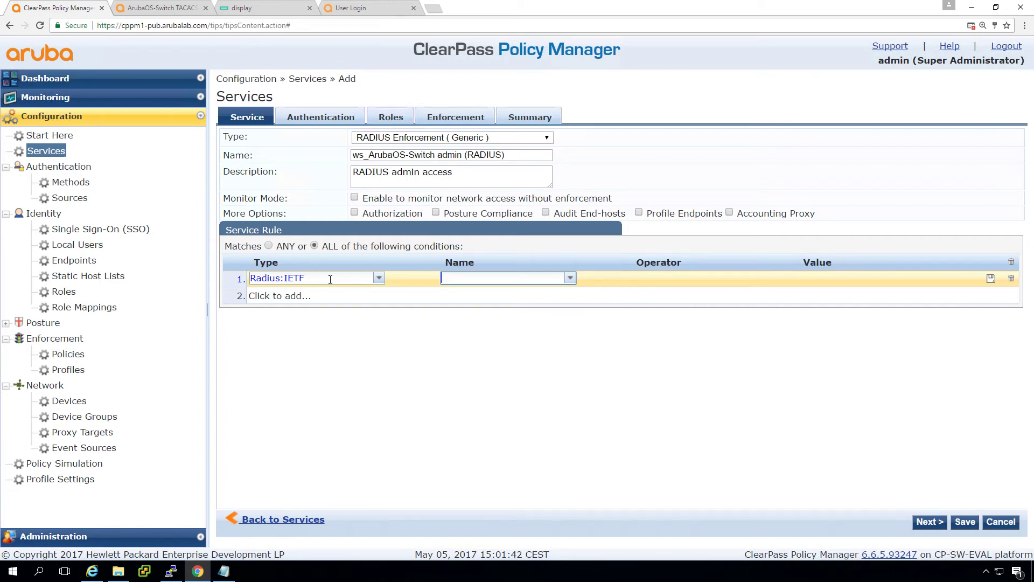
type("nas")
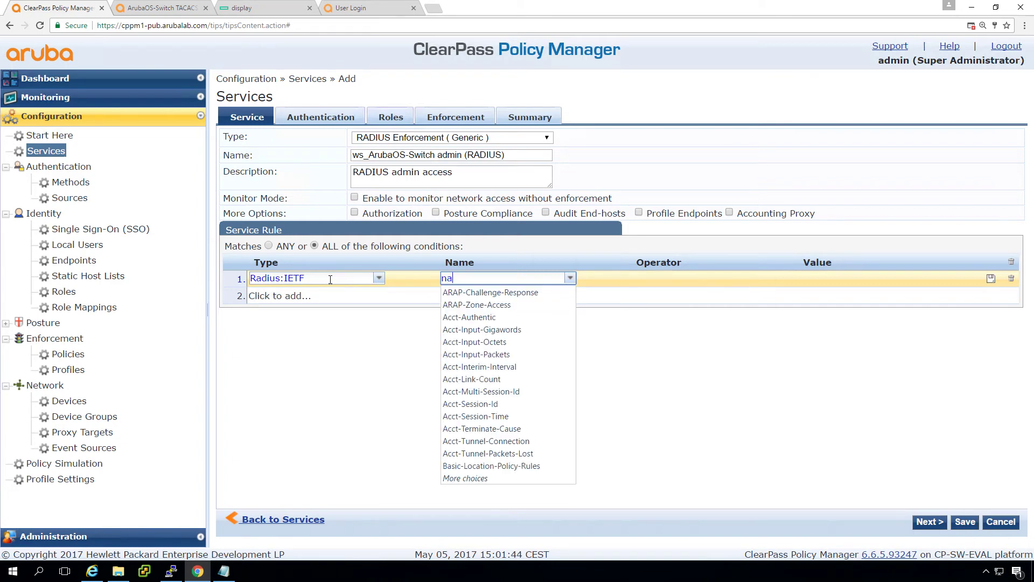
key("Down")
key("Down")
key("Down")
key("Down")
key("Down")
key("Down")
key("Down")
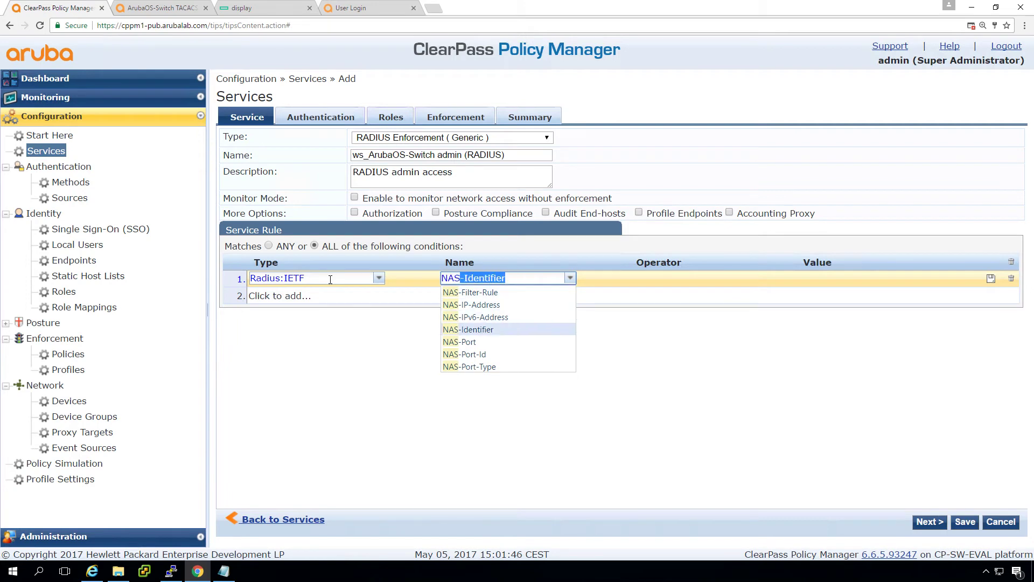
key("Tab")
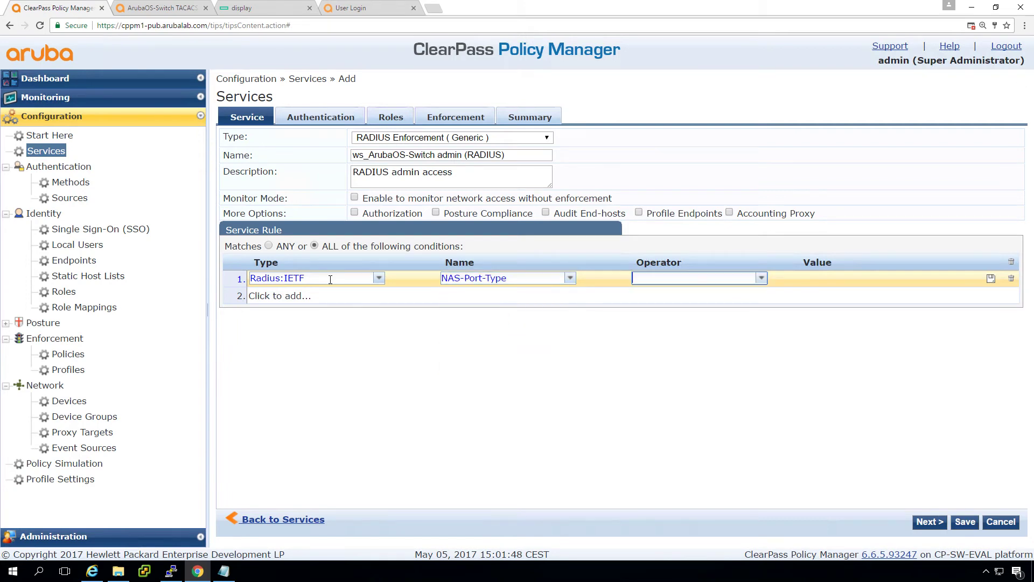
type("eq")
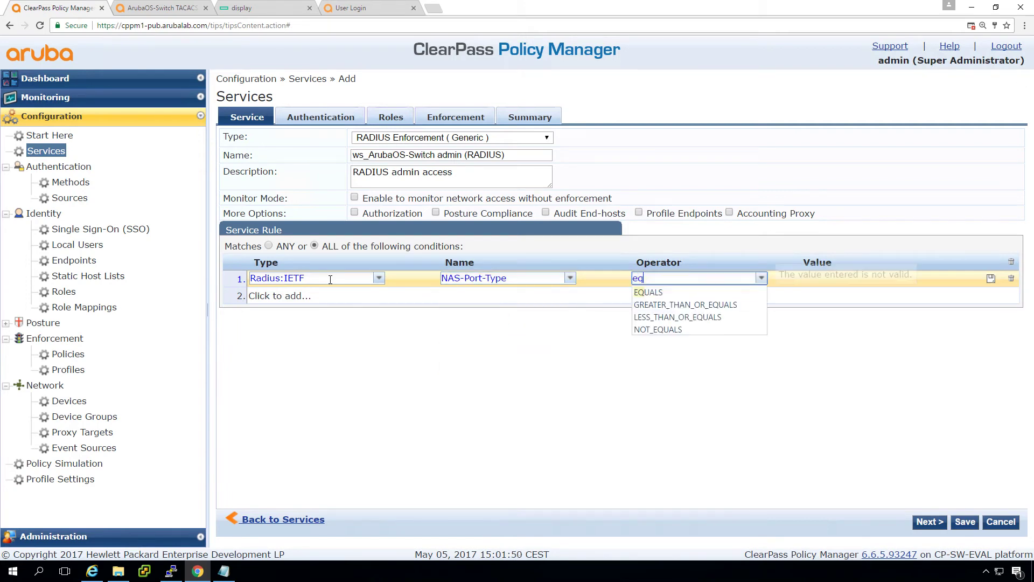
key("Down")
key("Tab")
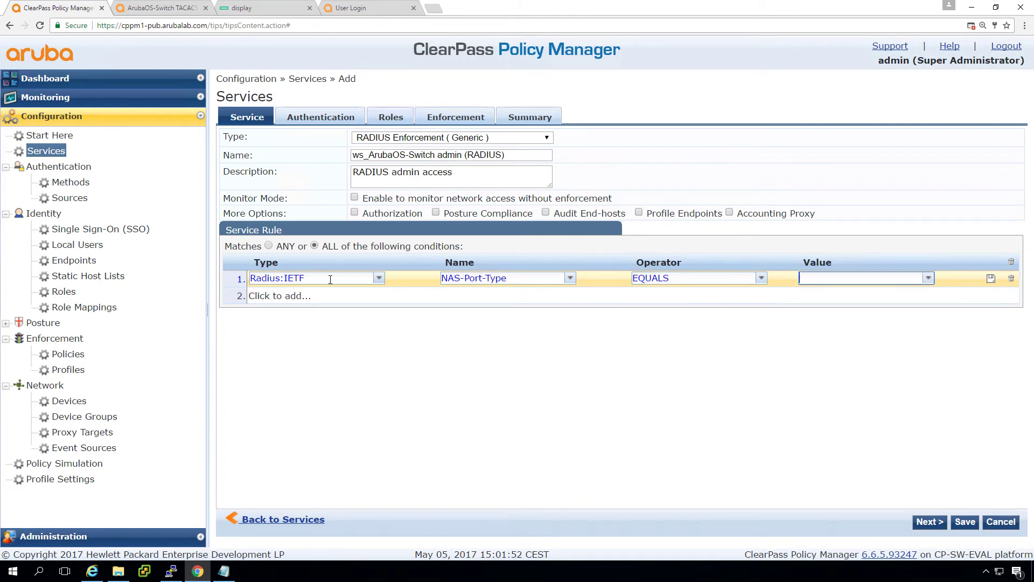
type("vi")
key("Down")
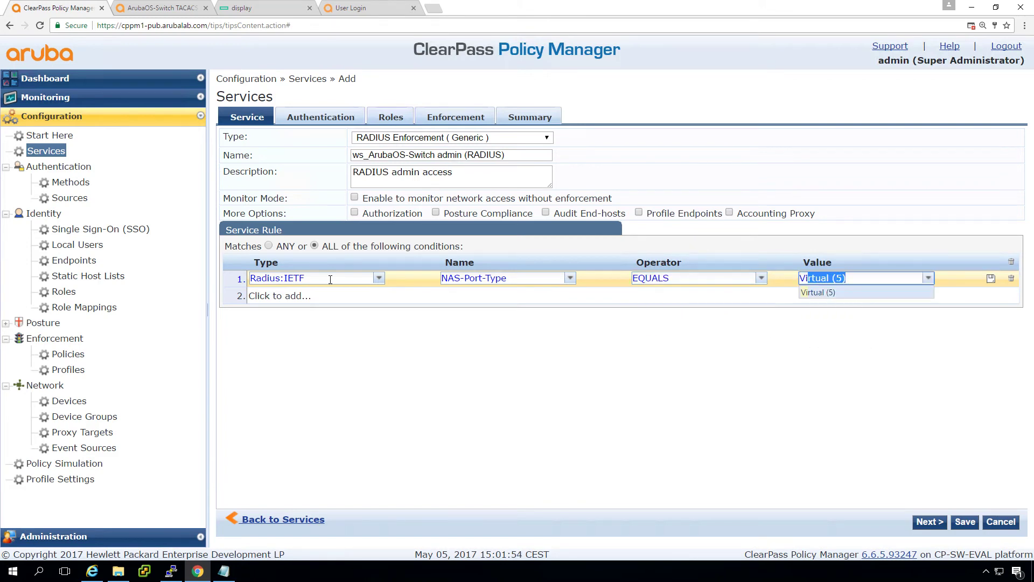
key("Tab")
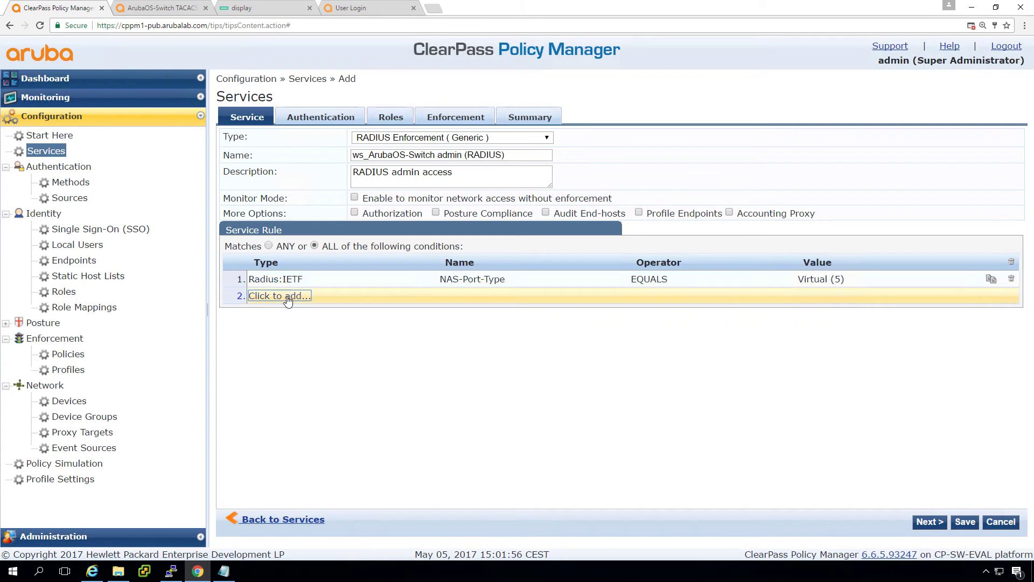
- Add a second condition Radius:IETF Service-Type EQUALS NAS-Prompt-User (7), then proceed to authentication
left_click(287, 296)
type("ra")
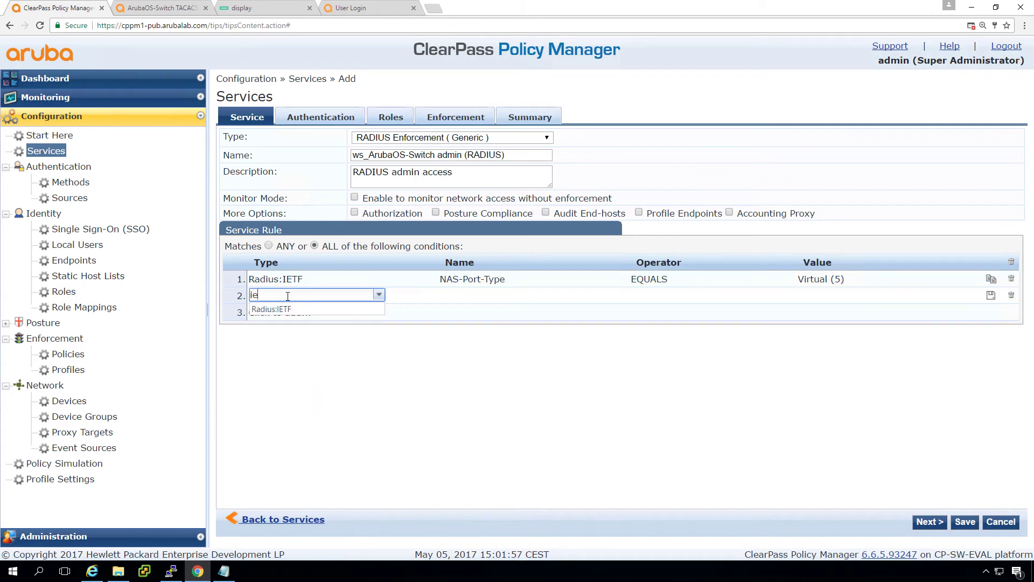
key("Down")
key("Tab")
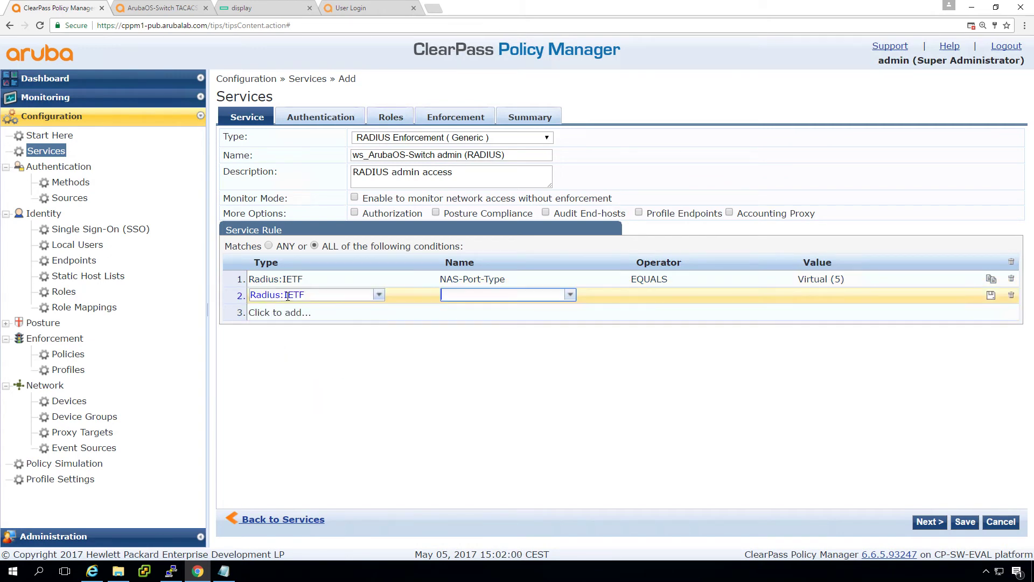
type("serv")
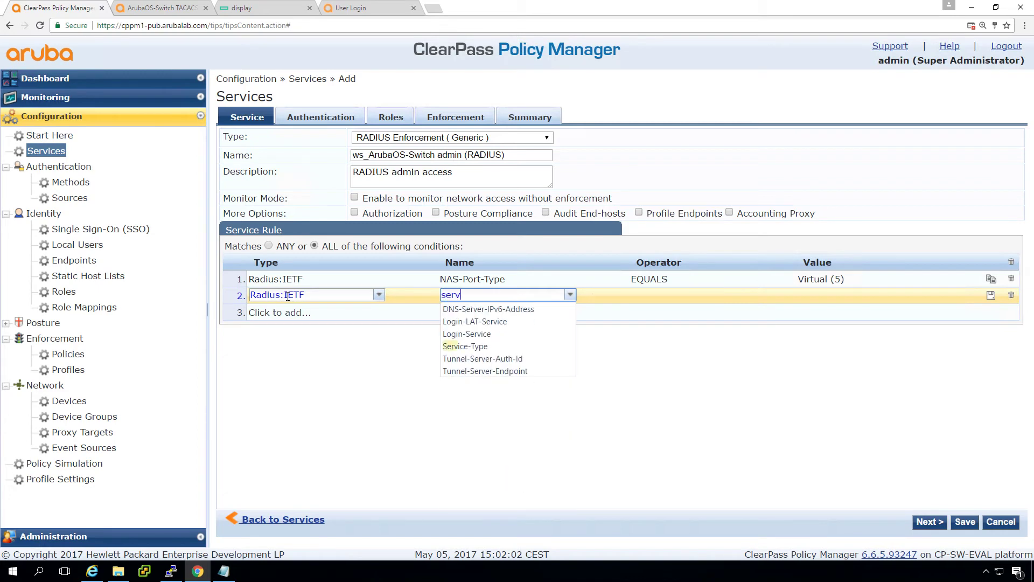
key("Down")
key("Down")
key("Down")
key("Down")
key("Tab")
type("eq")
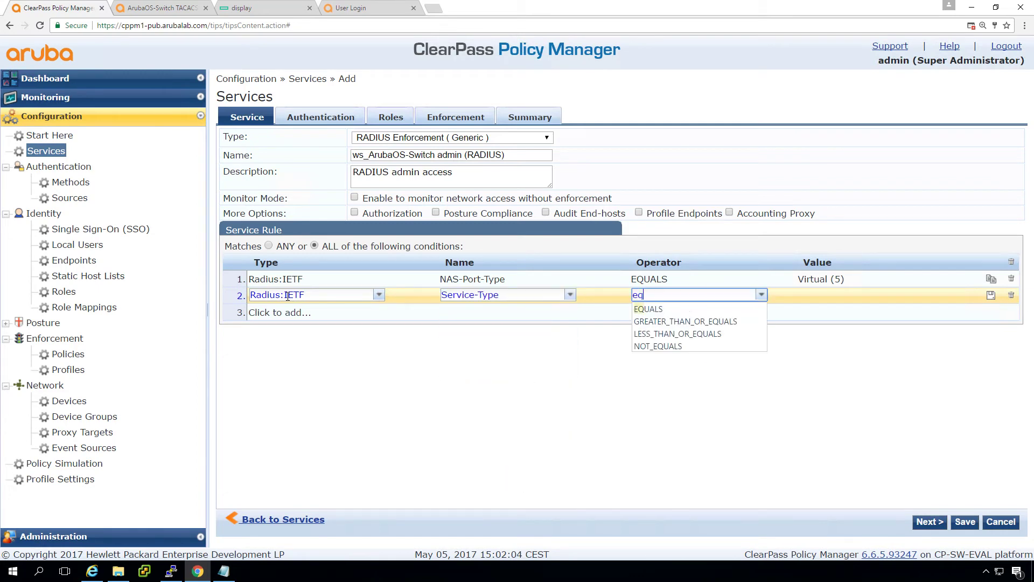
key("Down")
key("Tab")
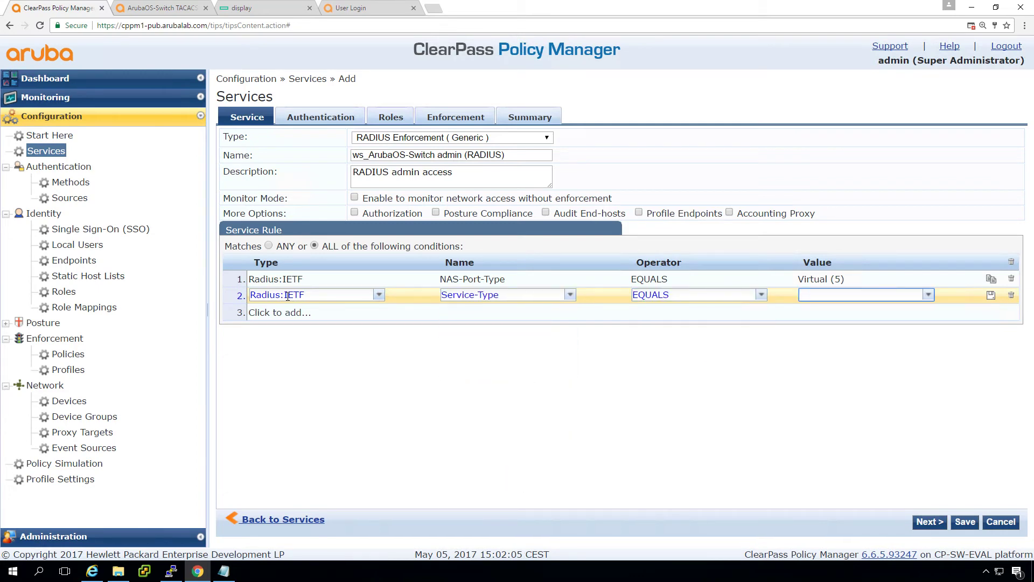
type("nas")
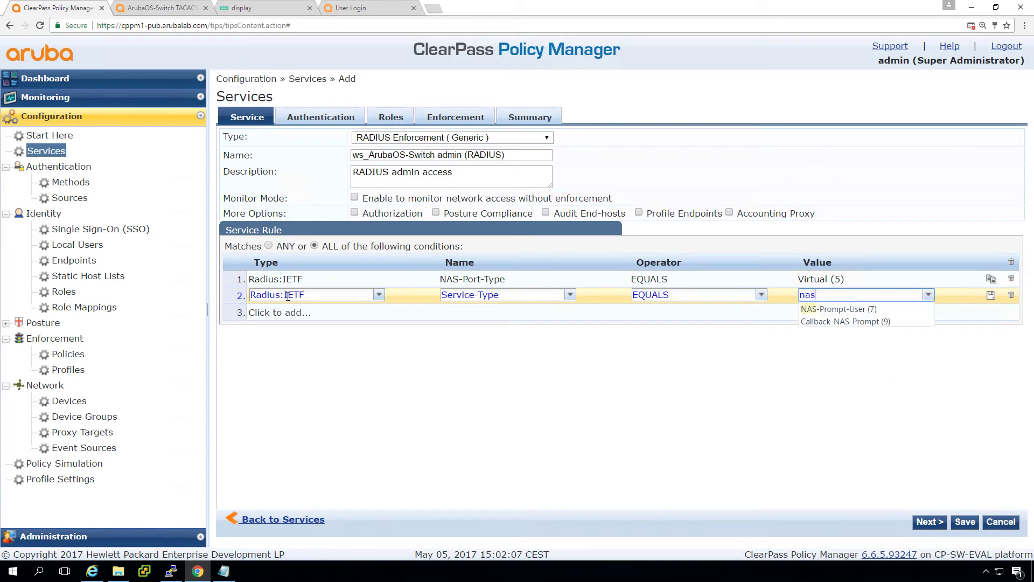
key("Down")
key("Tab")
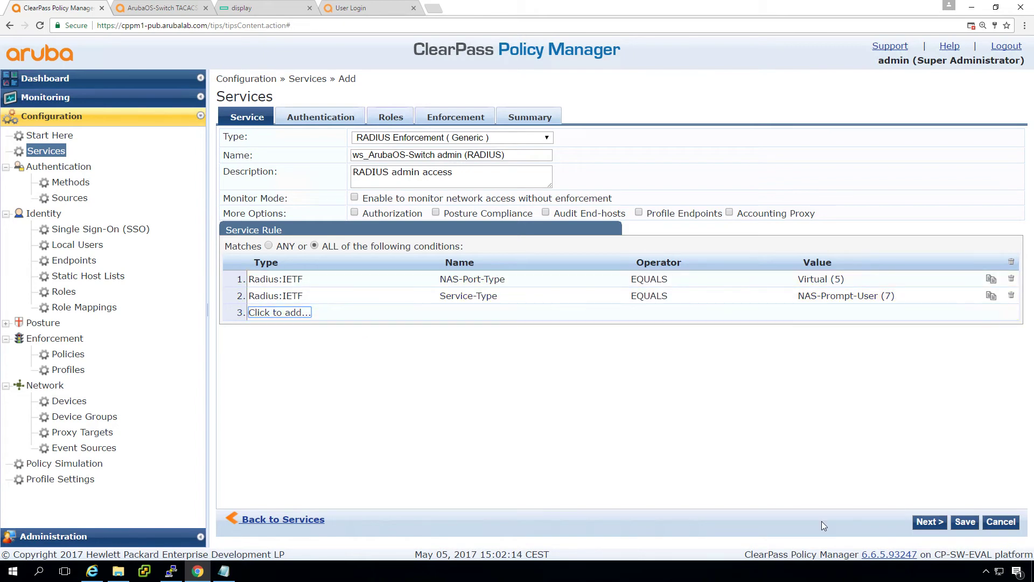
left_click(928, 521)
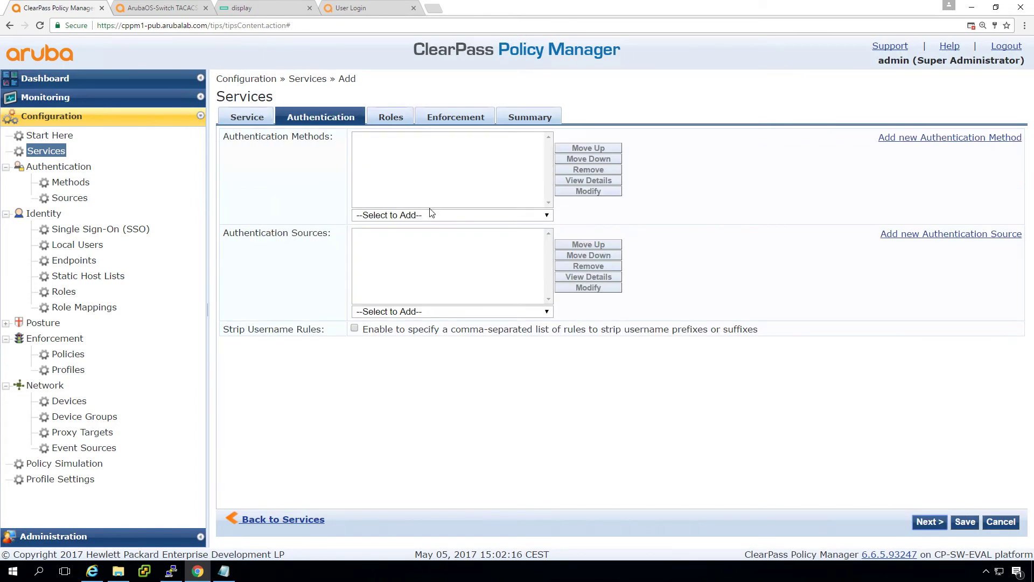
- Add PAP as authentication method and AD-arubalab.loc as authentication source, then continue
left_click(428, 215)
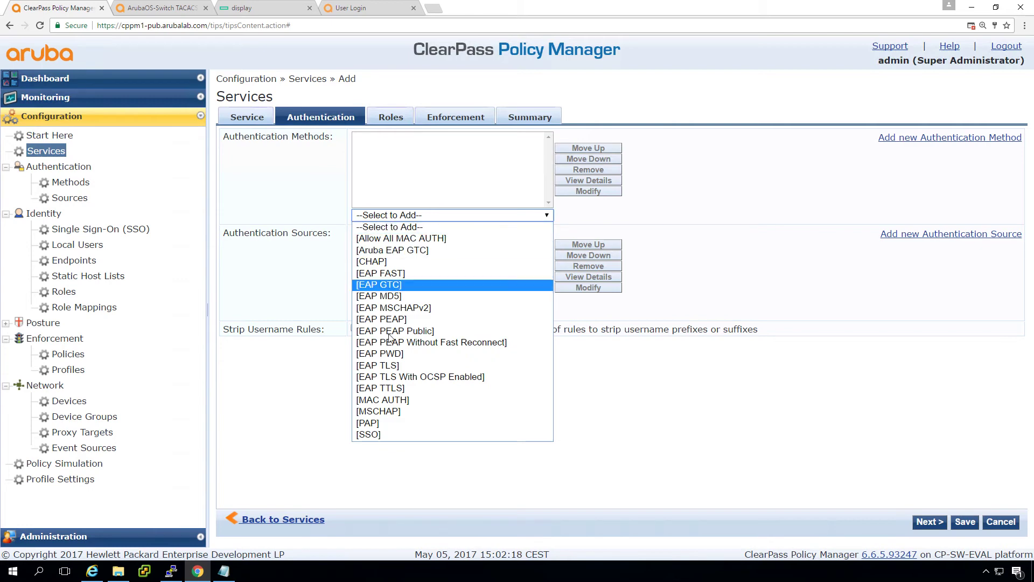
left_click(376, 423)
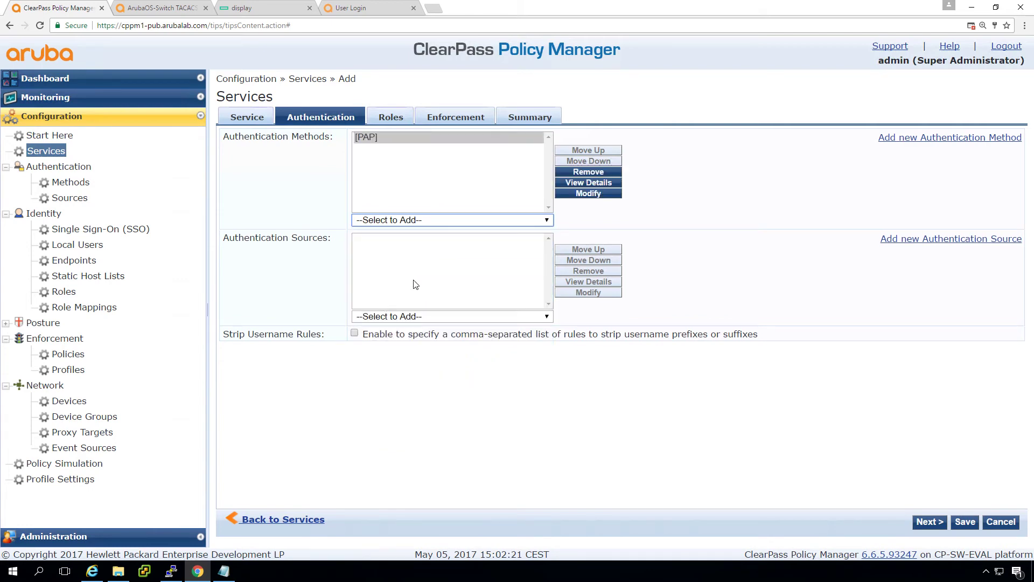
left_click(431, 316)
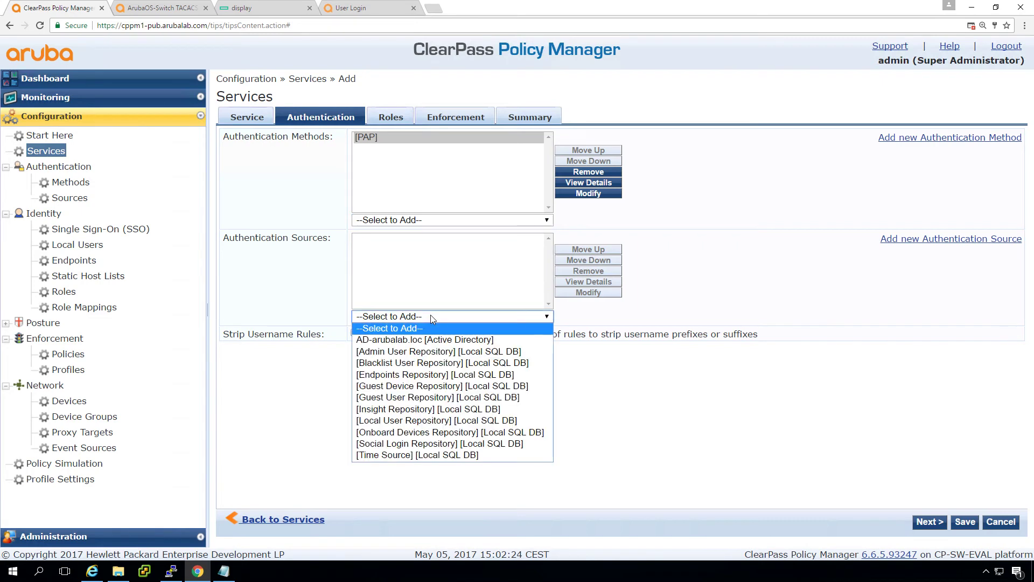
left_click(424, 338)
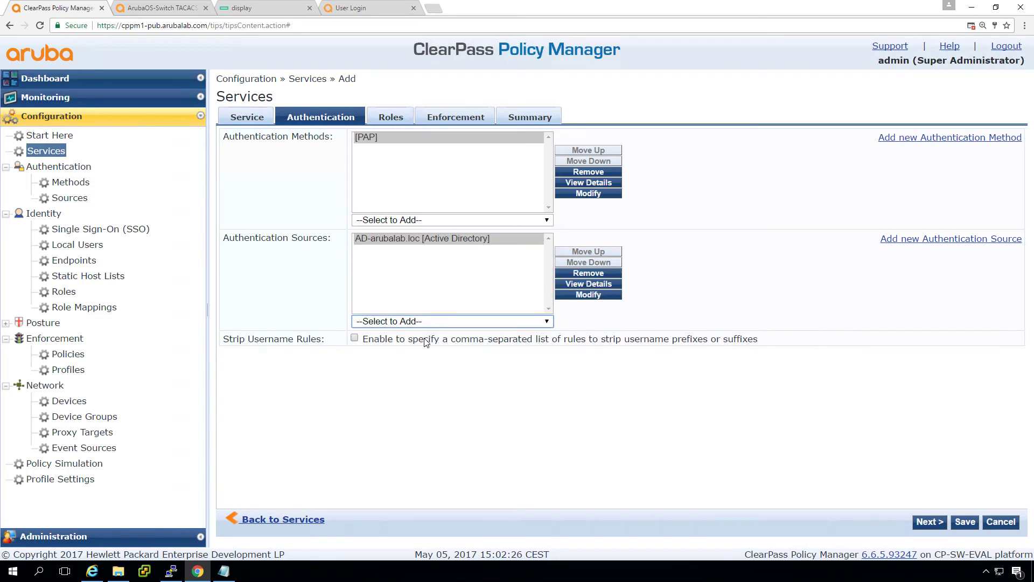
left_click(927, 522)
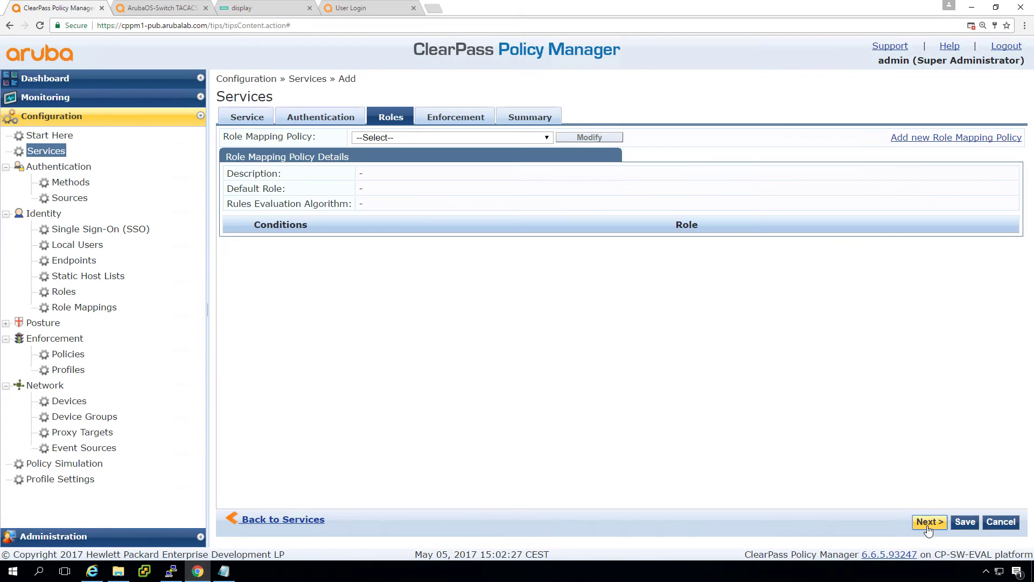
- Select ws_Rolemapping as the Role Mapping Policy, noting its Workshop Admins condition
left_click(443, 137)
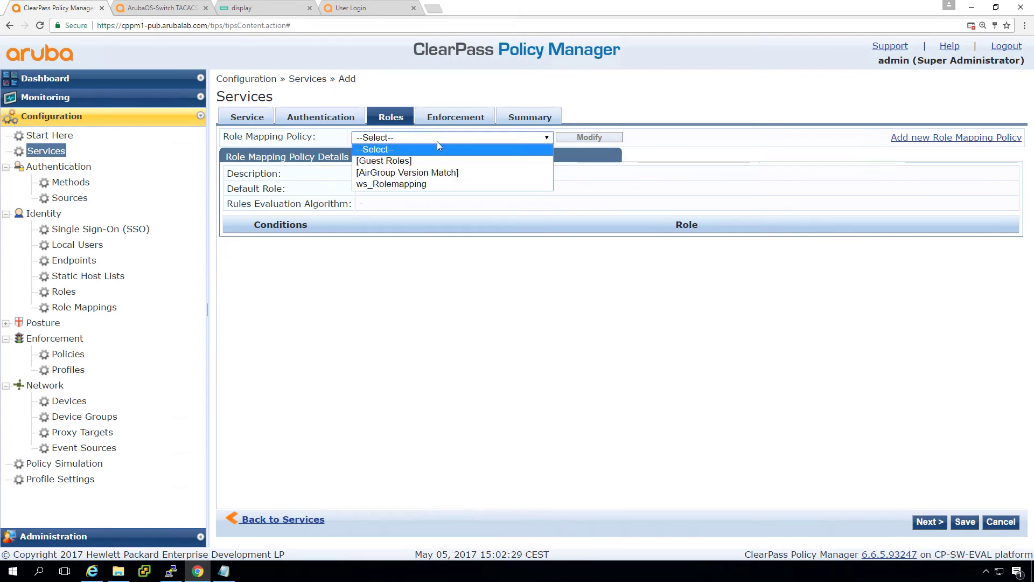
left_click(405, 185)
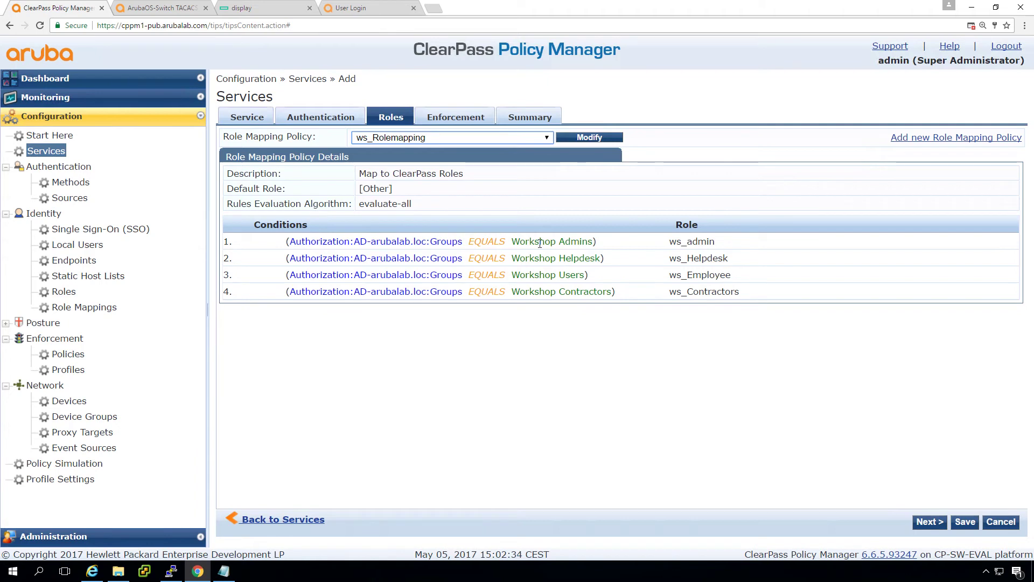
left_click_drag(512, 241, 582, 243)
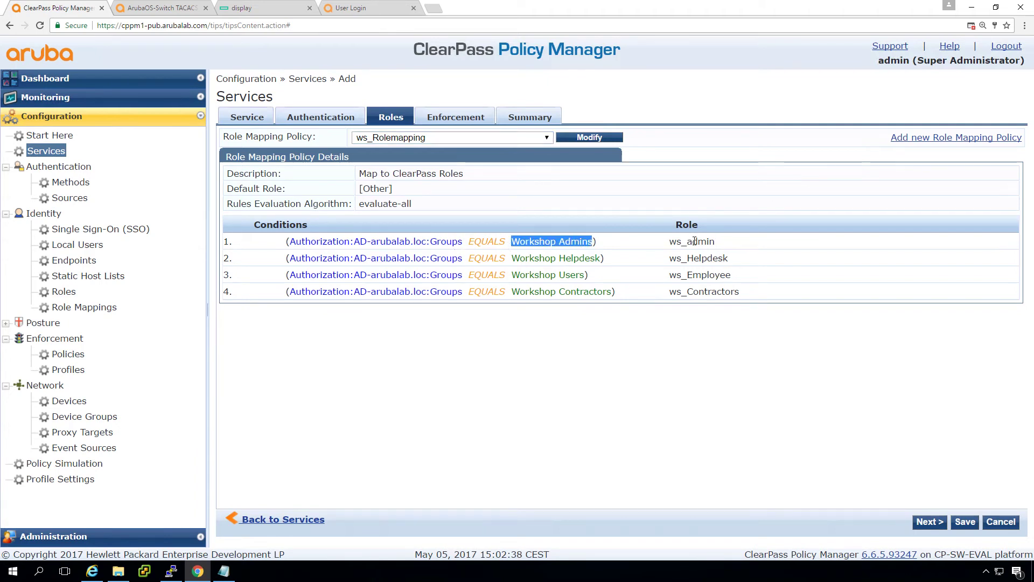
left_click(466, 118)
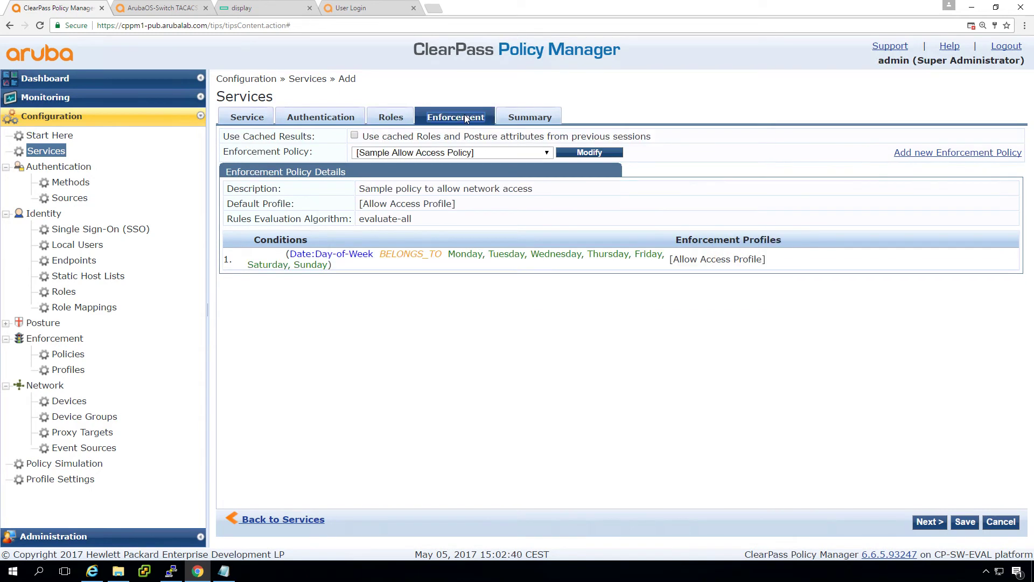
- Choose ws_AOS-Switch-admin-radius as the enforcement policy and save the service
left_click(467, 153)
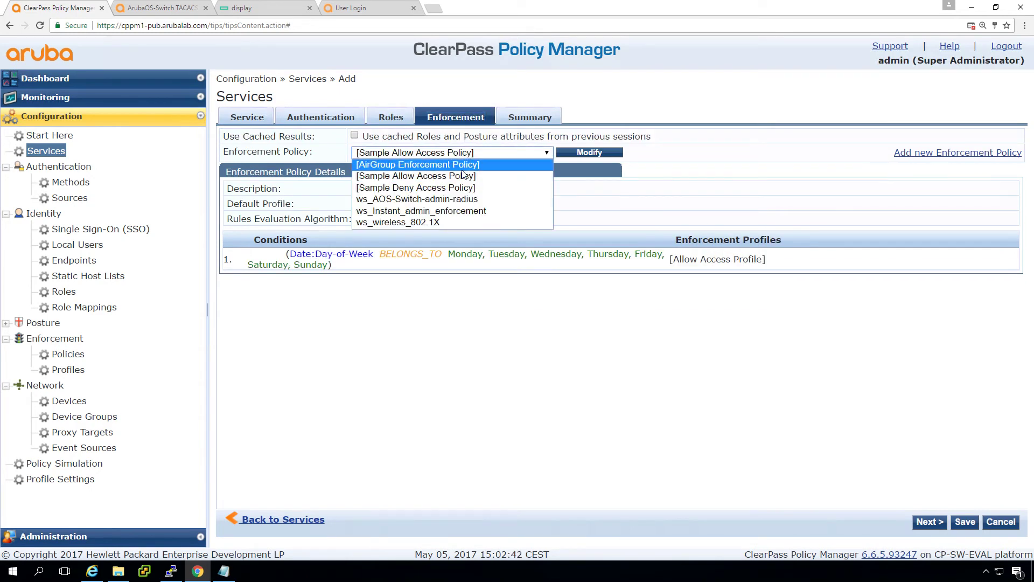
left_click(449, 201)
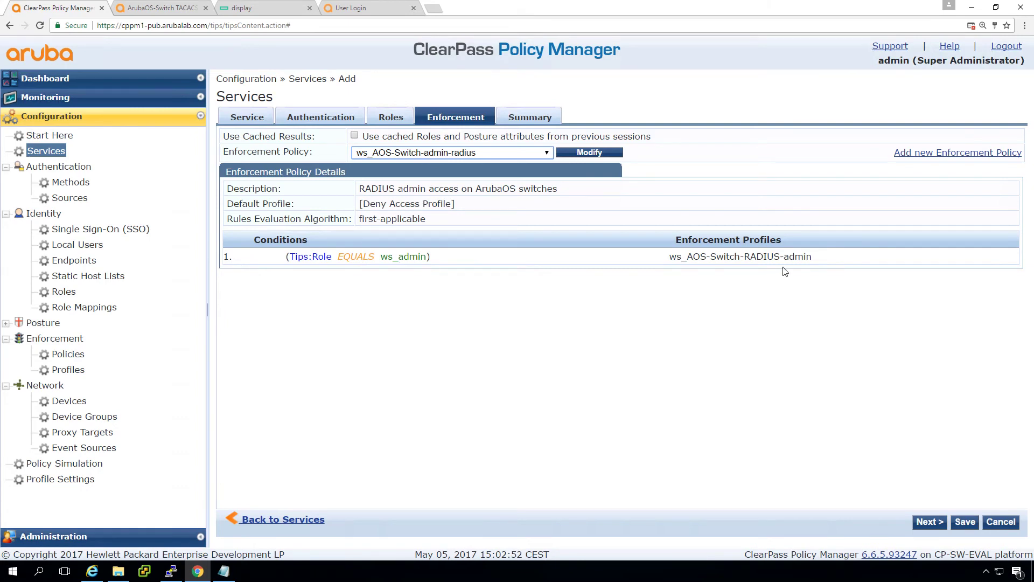
left_click(964, 522)
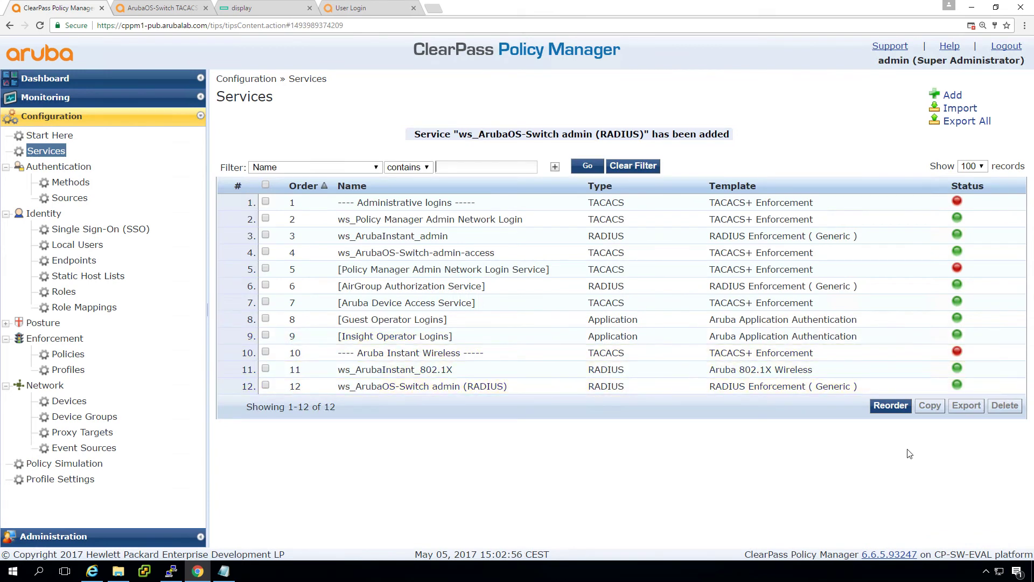
- Move ws_ArubaOS-Switch admin (RADIUS) to position 5 in the service order and save it
left_click(891, 404)
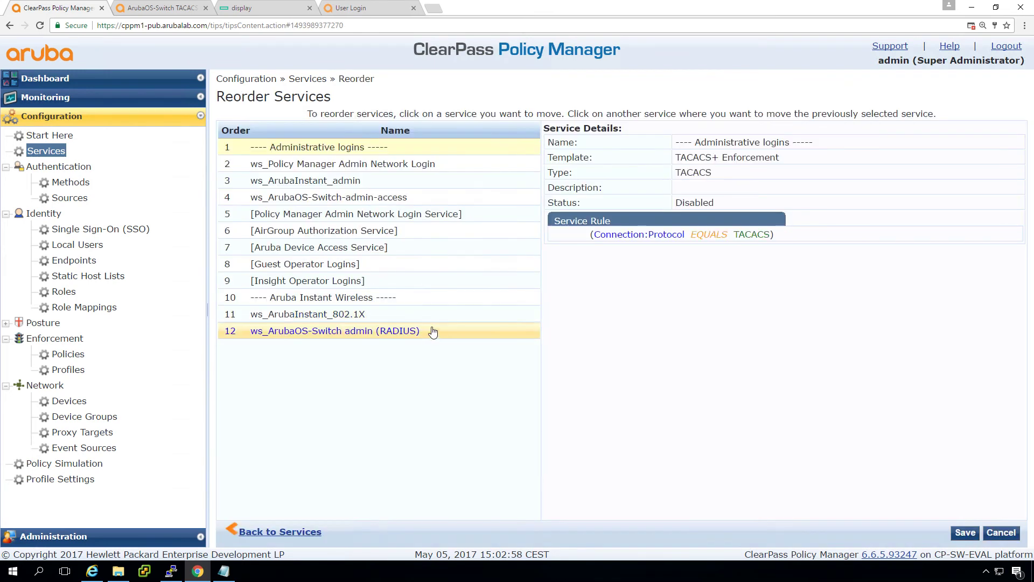
left_click(499, 330)
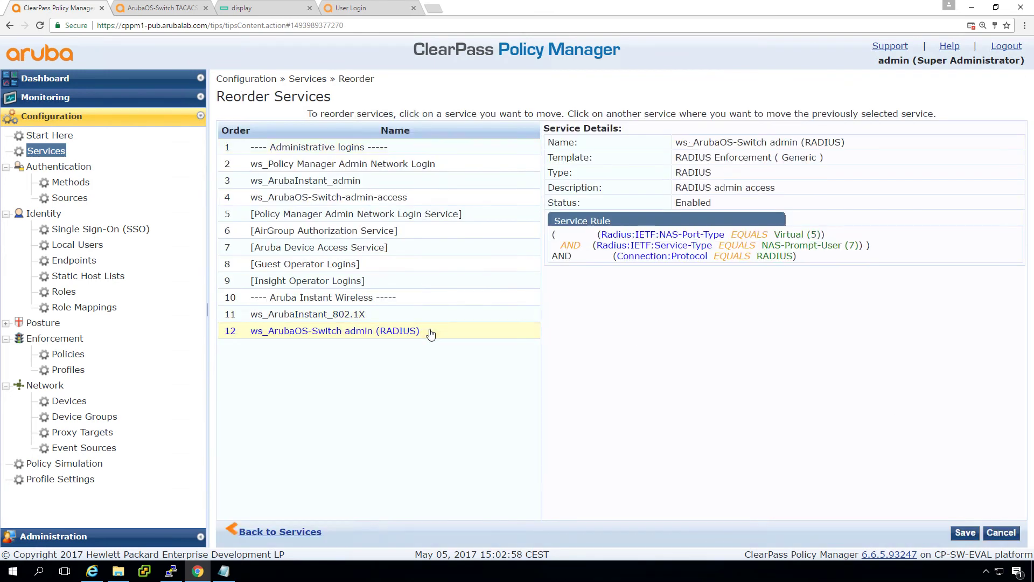
left_click(386, 198)
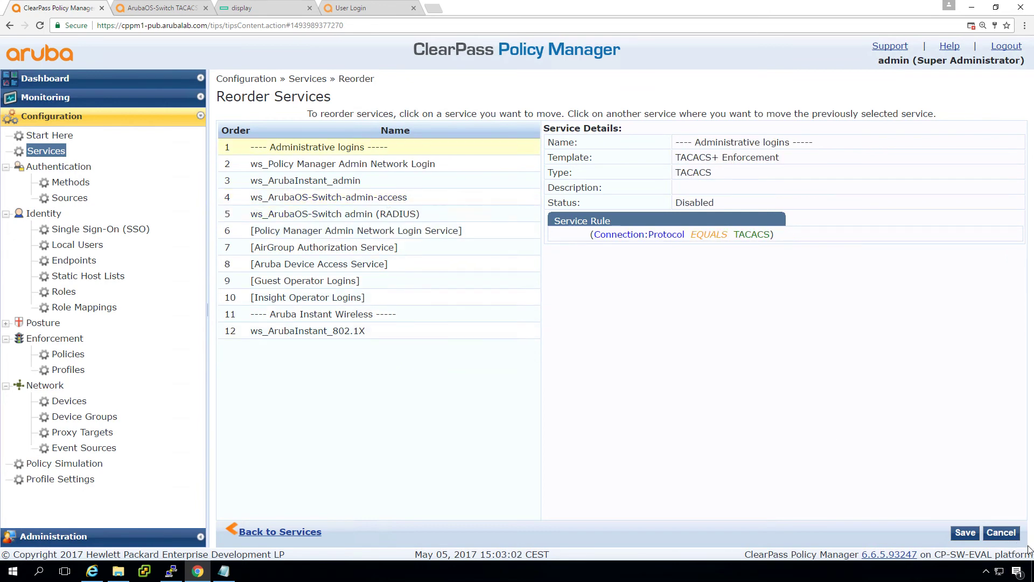
left_click(966, 532)
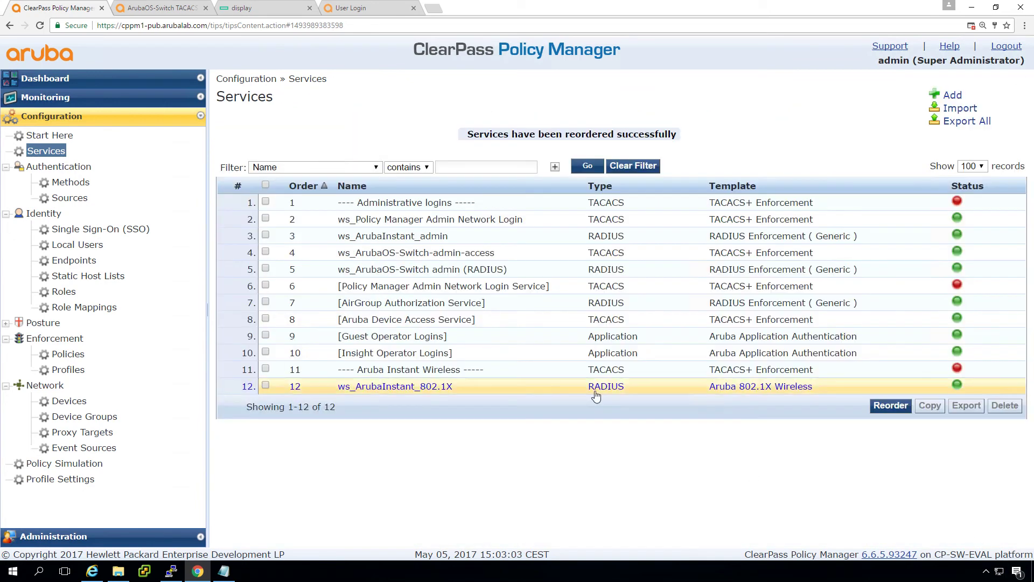
left_click(361, 8)
- Submit a switch login with the helpdesk username and its password, declining to save the password
left_click(502, 85)
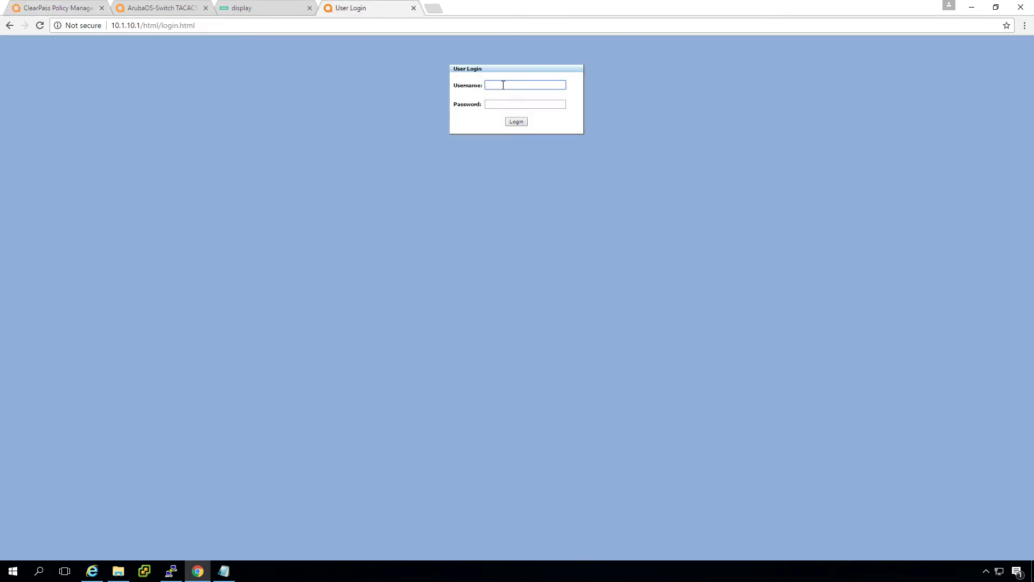
type("help")
key("Down")
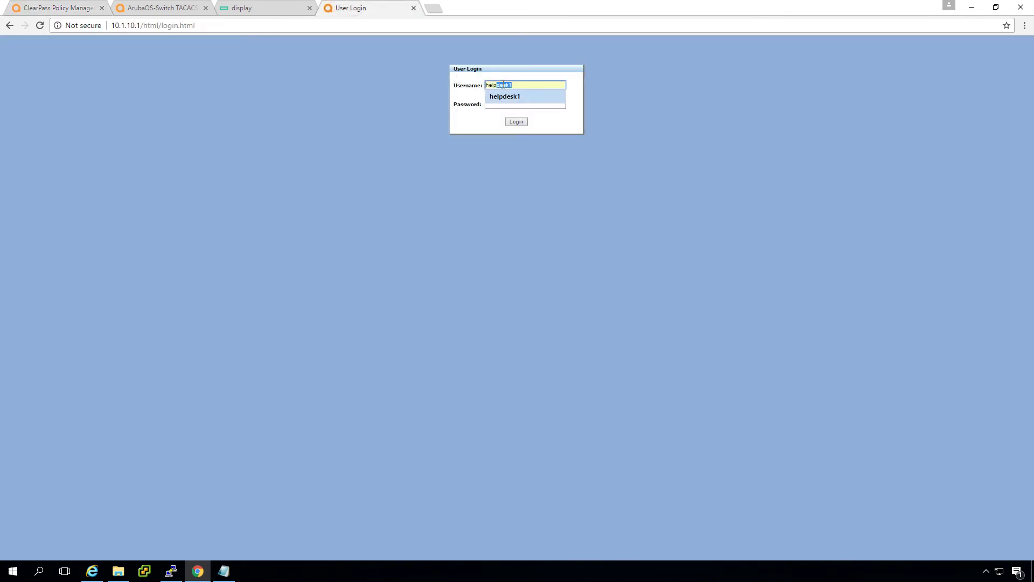
key("Tab")
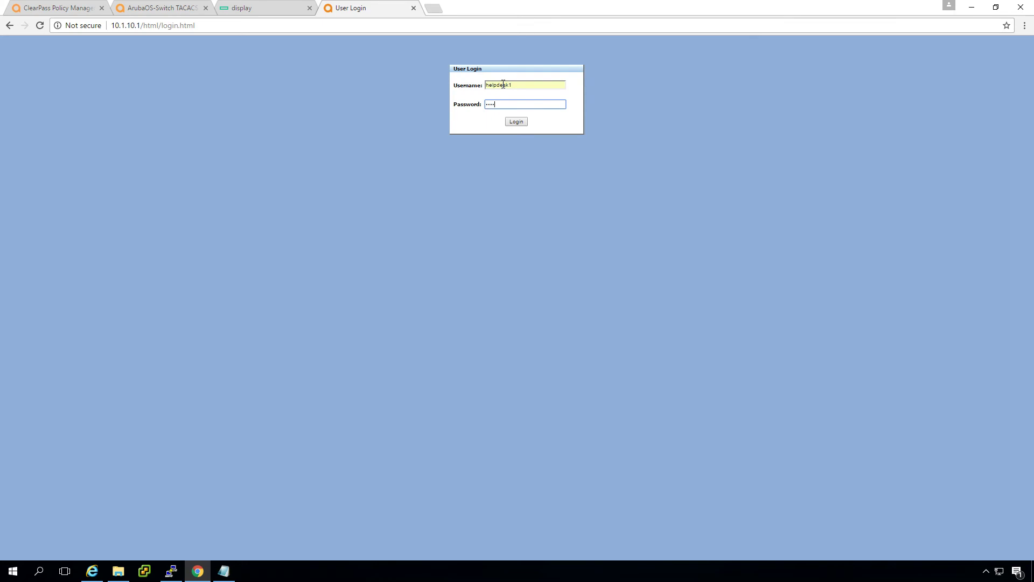
key("Return")
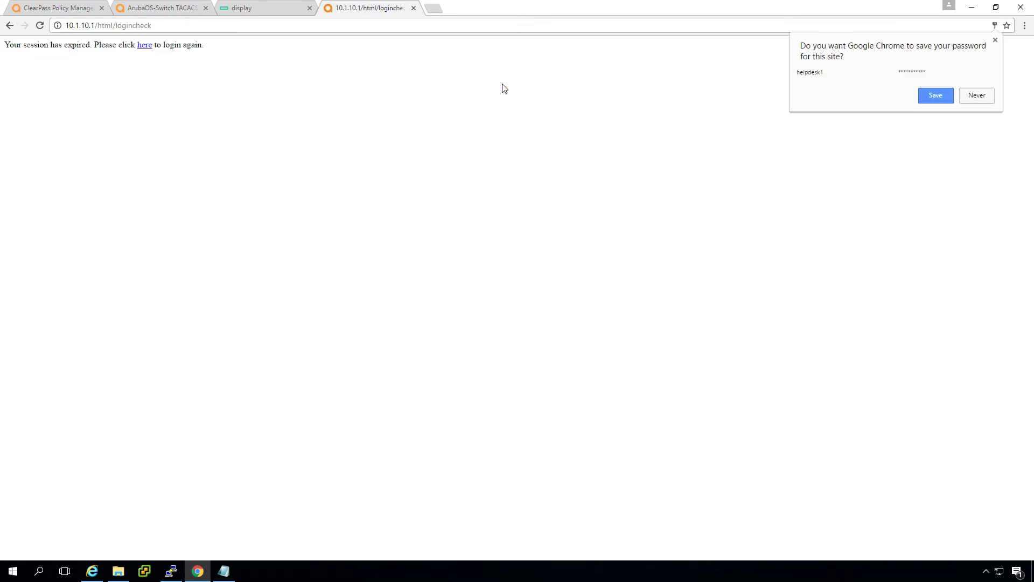
left_click(977, 95)
- Log in to the switch again with the suggested helpdesk username, then return to ClearPass
left_click(146, 47)
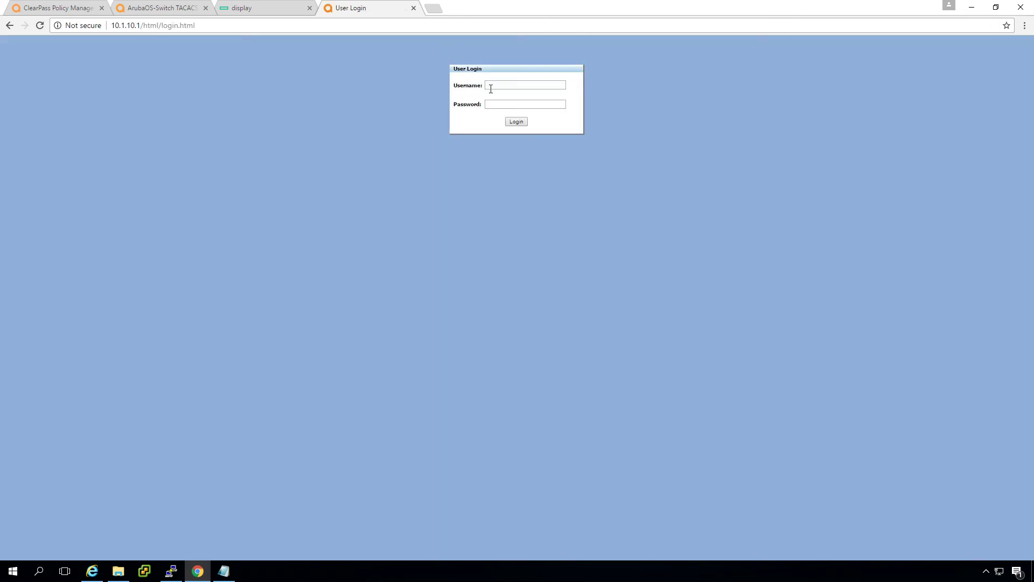
left_click(491, 89)
type("helpdesk1")
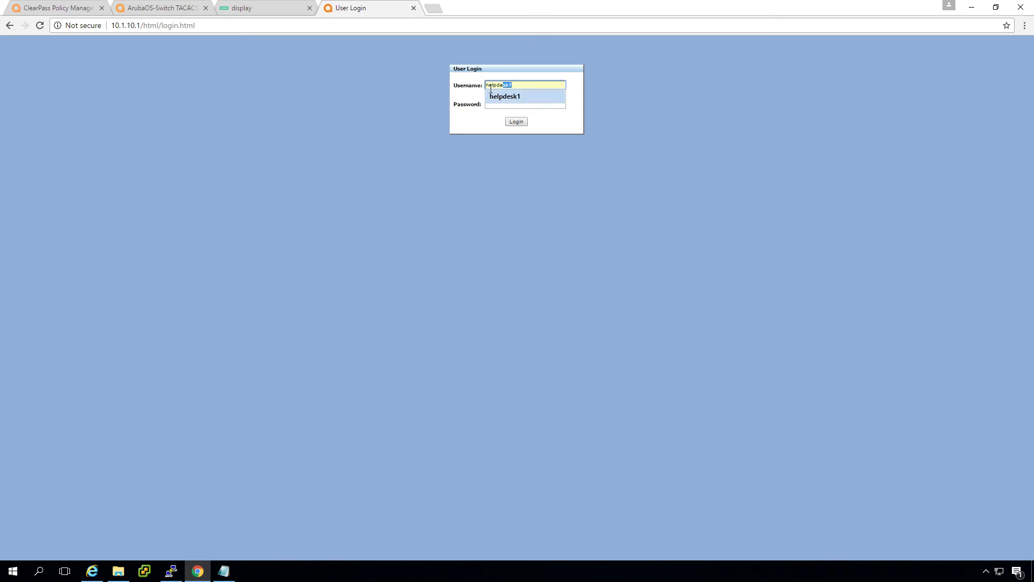
key("Tab")
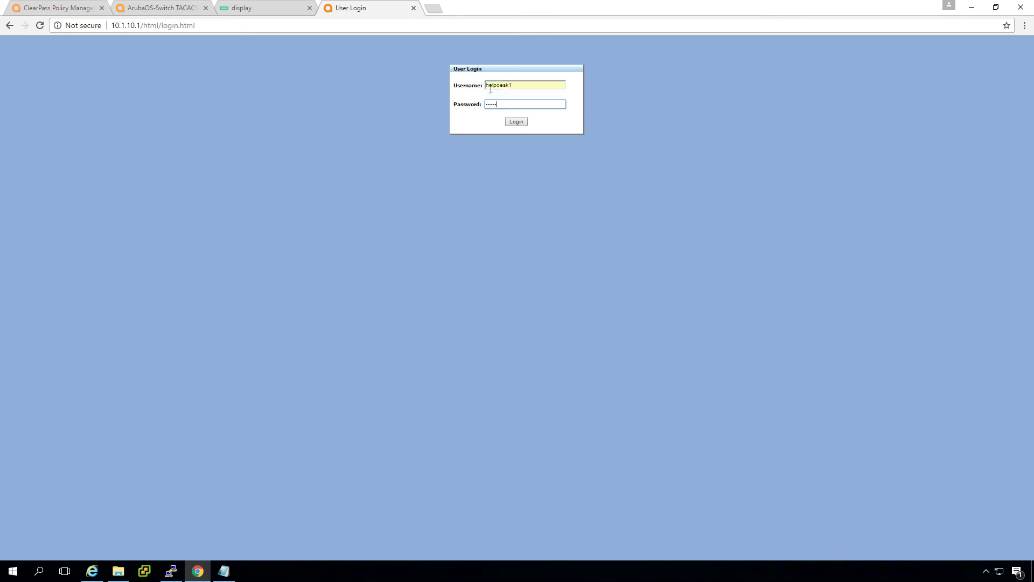
left_click(516, 122)
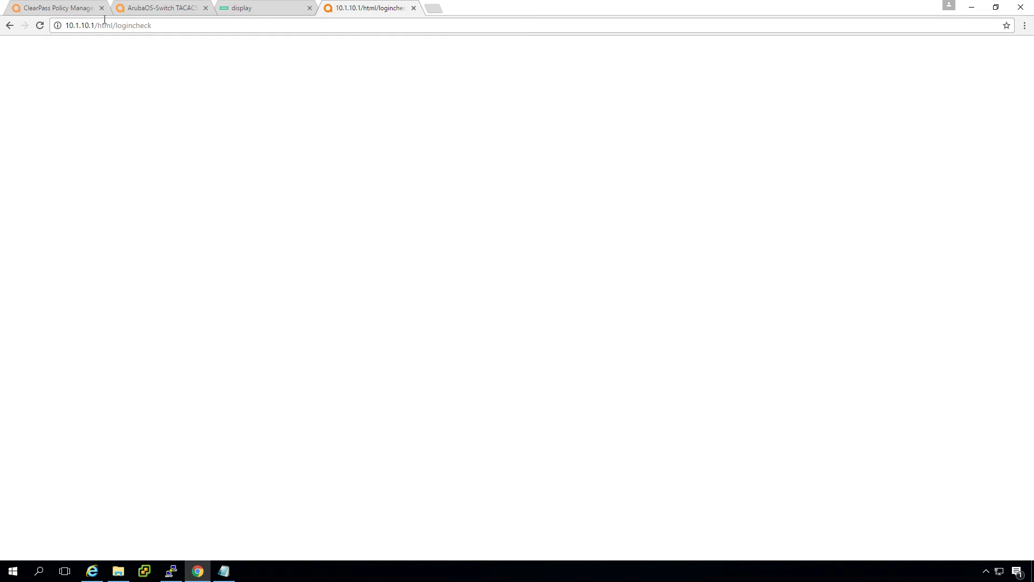
left_click(73, 10)
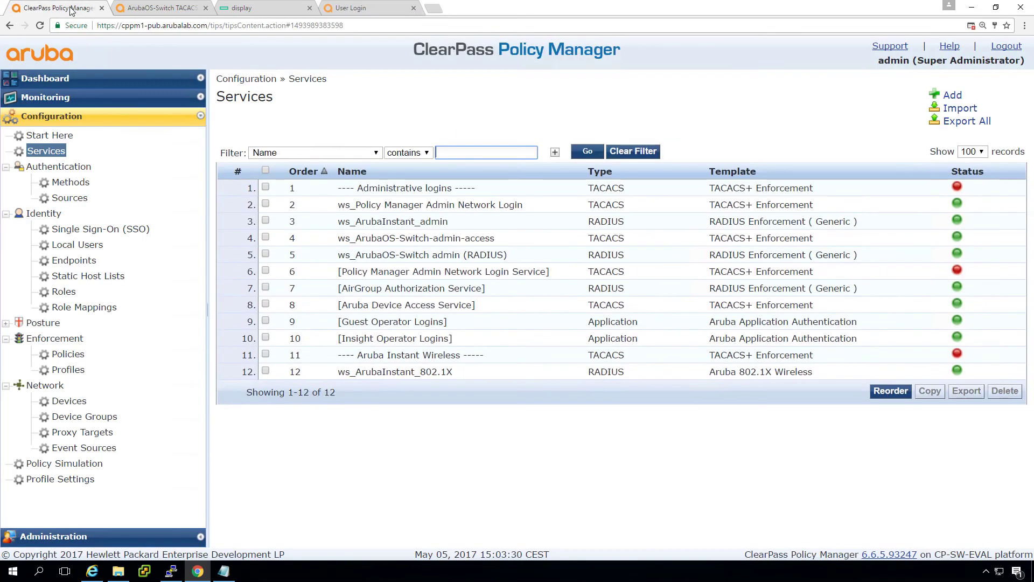
- Inspect the rejected helpdesk request in Access Tracker: error 206, access denied by policy
left_click(46, 97)
left_click(78, 132)
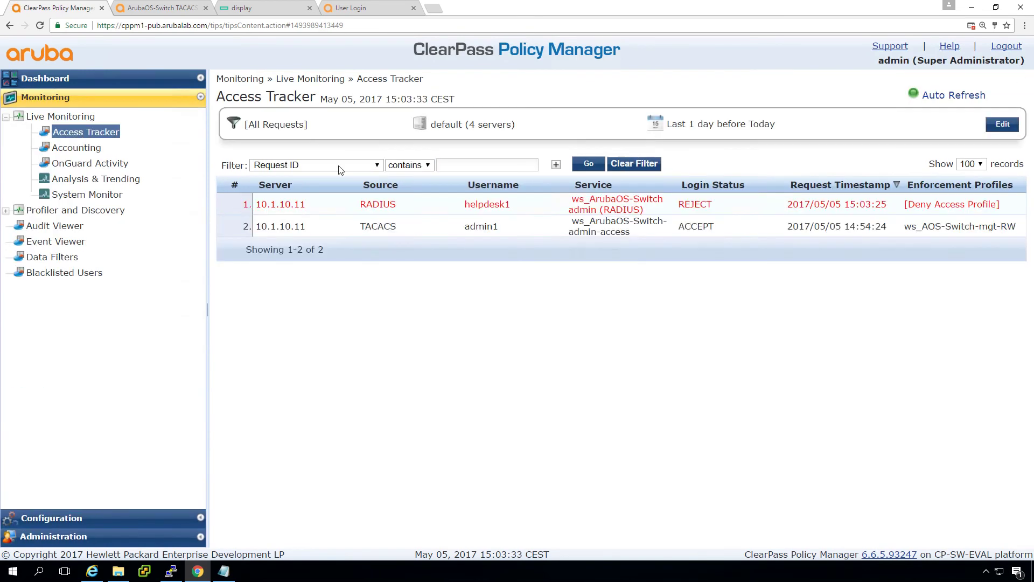
left_click(464, 205)
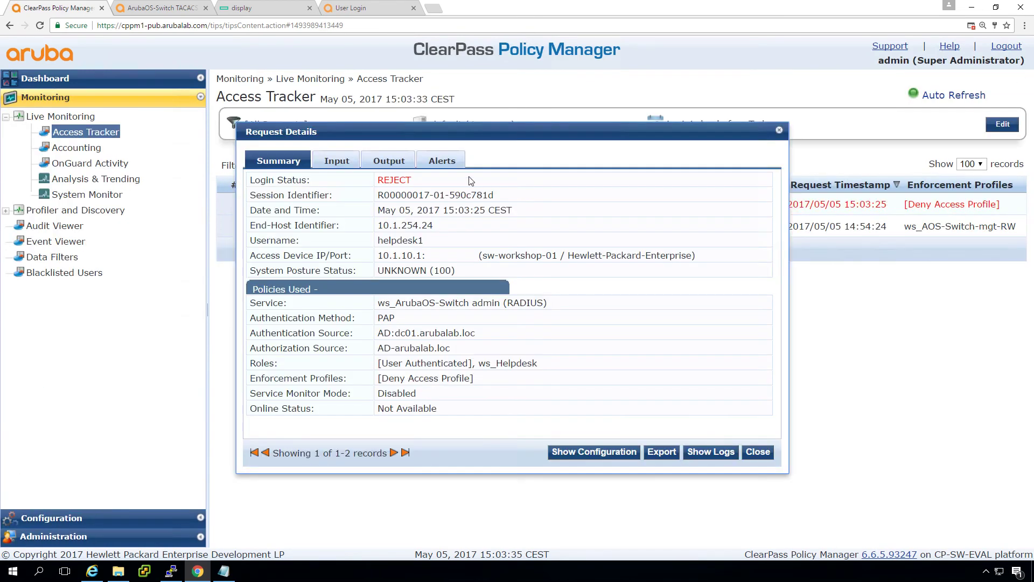
left_click(450, 161)
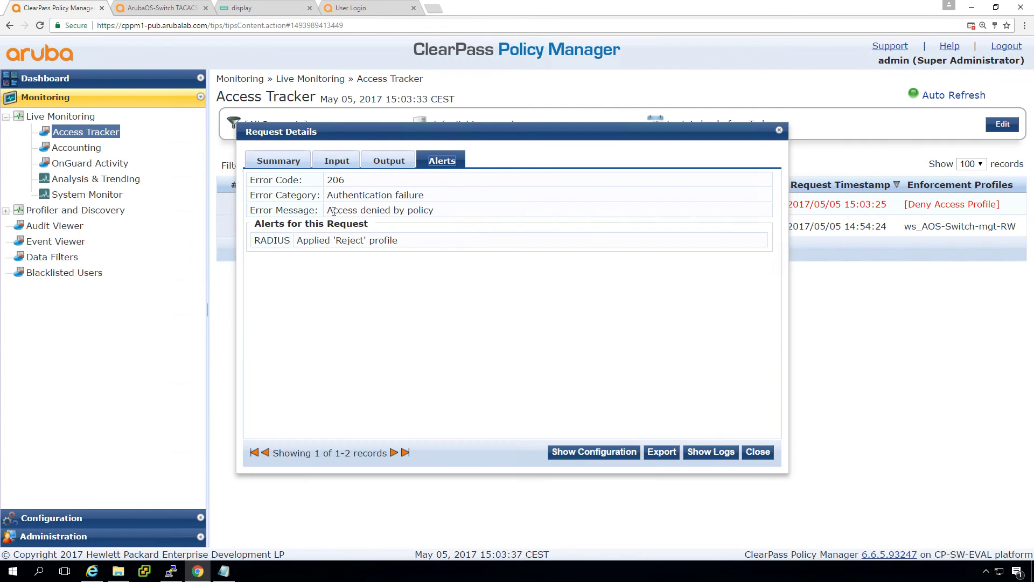
left_click_drag(327, 211, 436, 219)
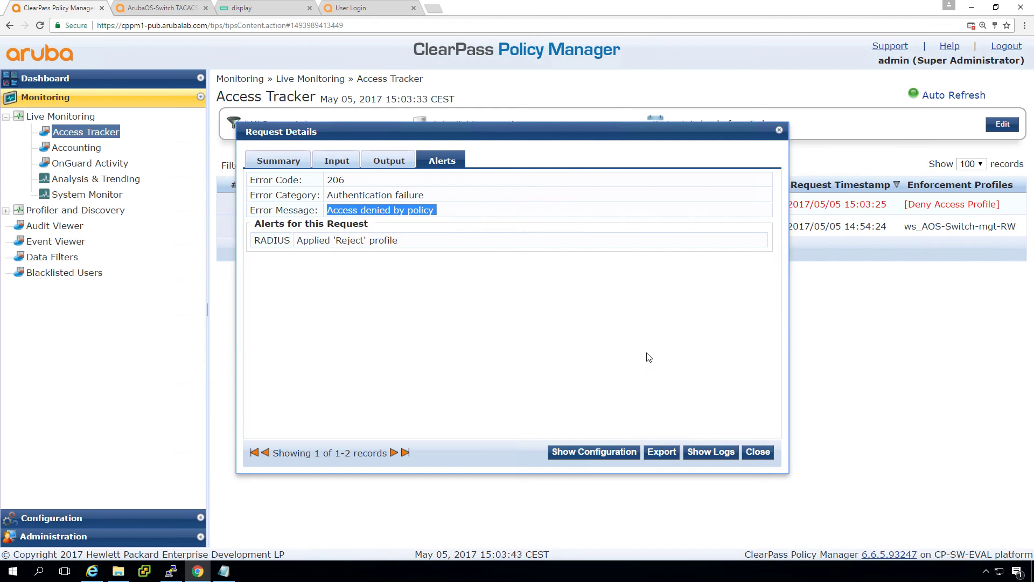
left_click(760, 451)
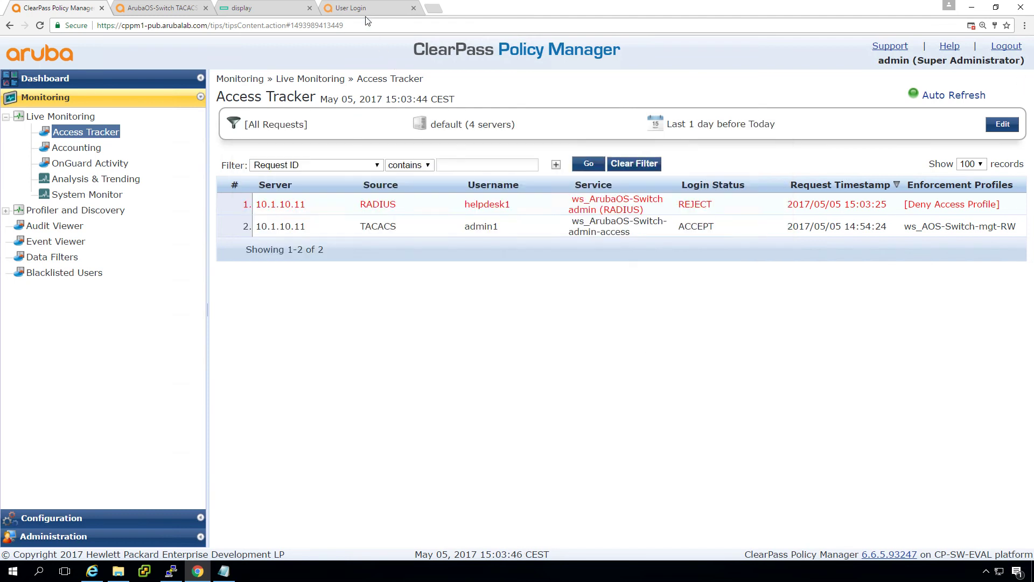
left_click(366, 9)
- Log into the switch web UI as the admin user and check the accepted login in Access Tracker
left_click(500, 85)
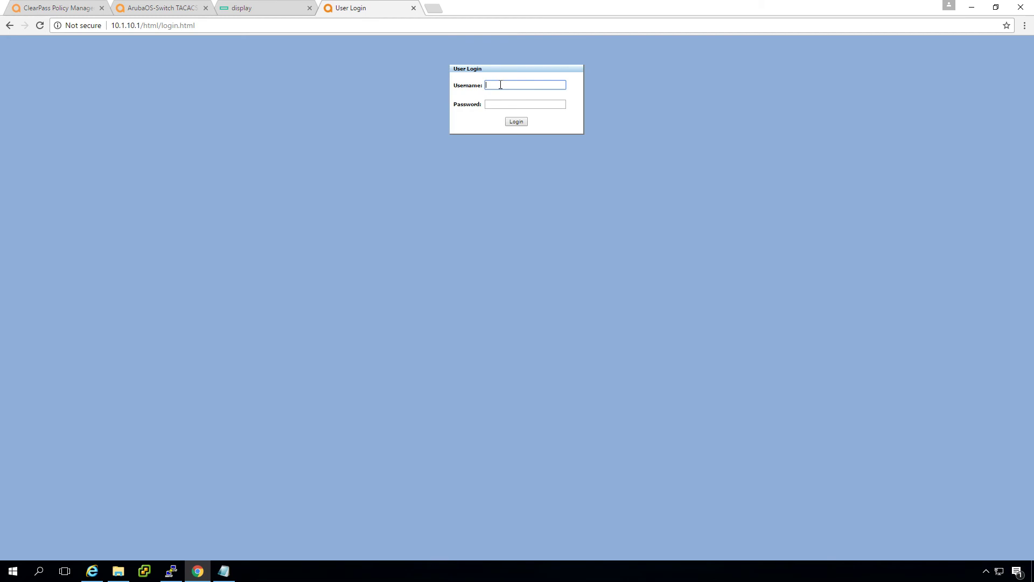
type("admin1")
key("Tab")
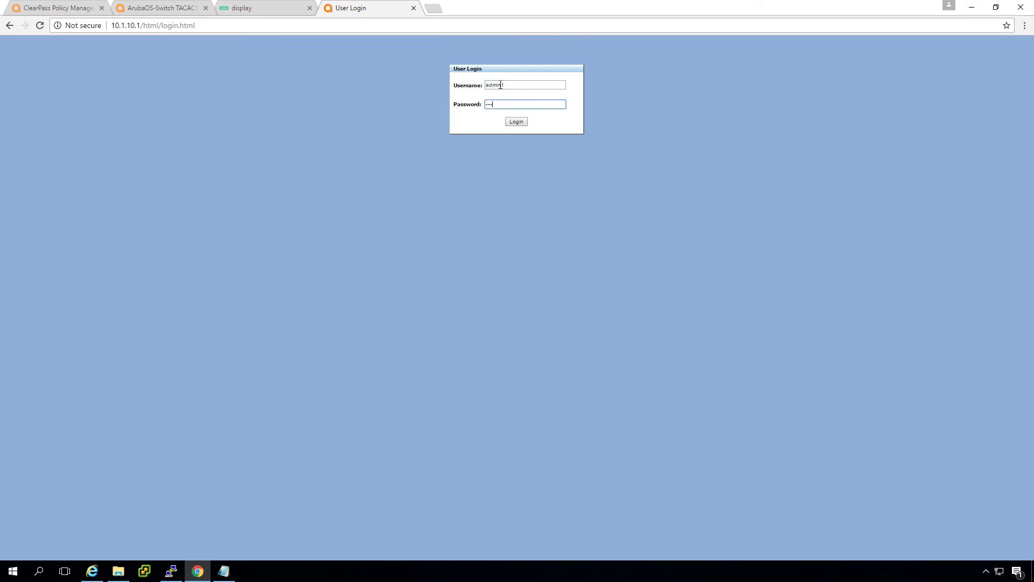
key("Return")
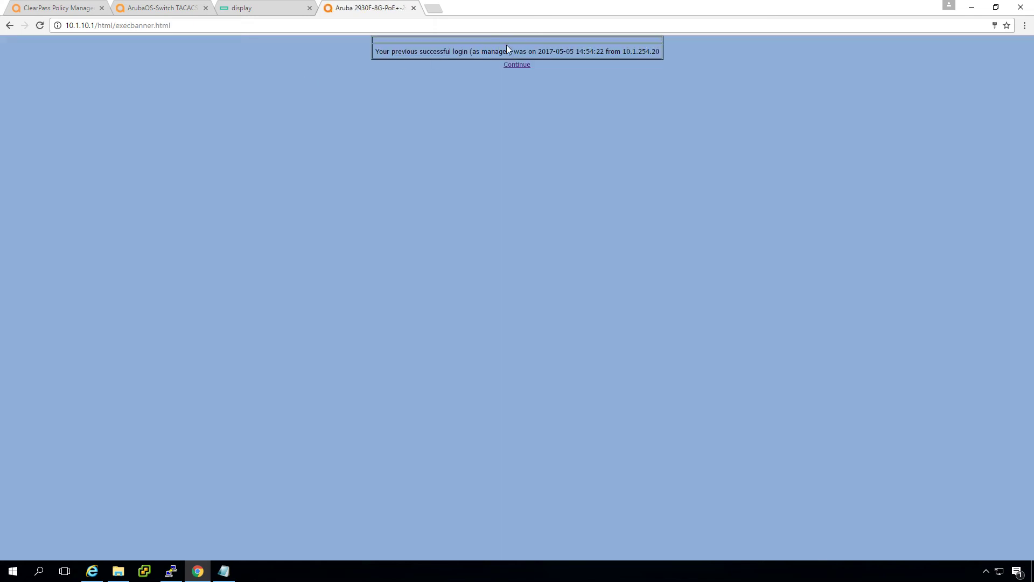
left_click(517, 65)
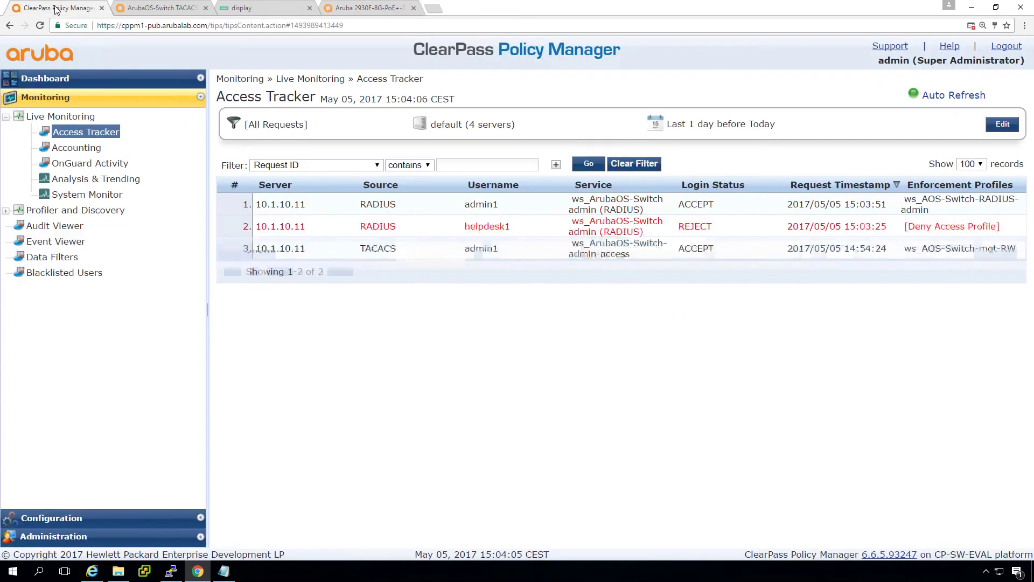
key("ctrl+1")
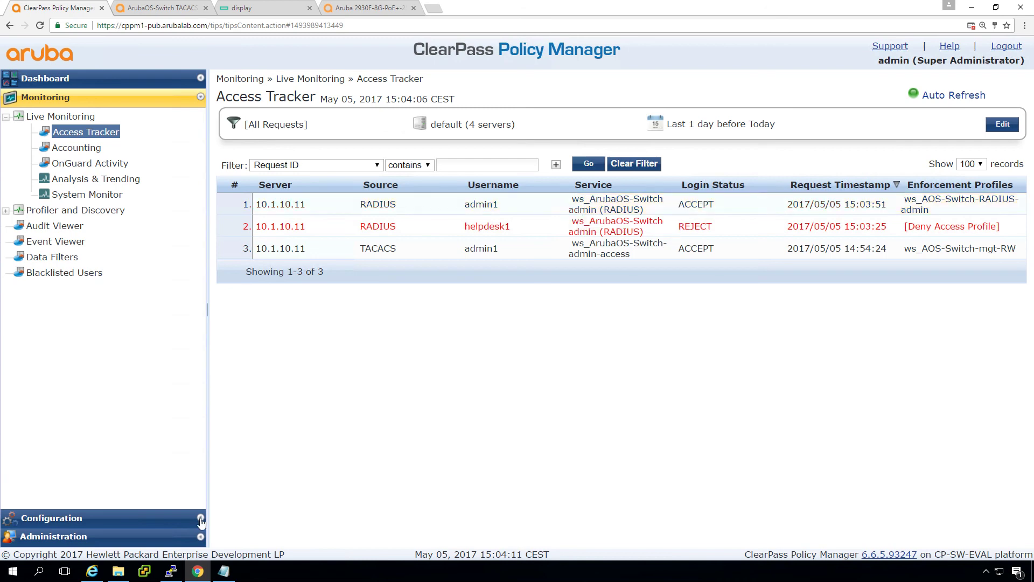
left_click(171, 571)
- Exit configuration and enable modes and log out of the switch, confirming with y
type("exit")
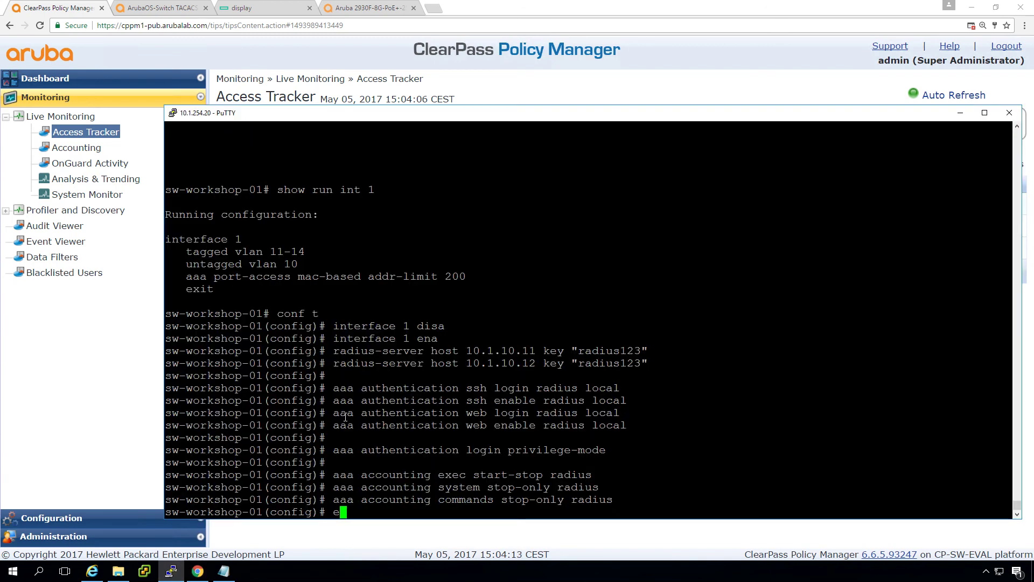
key("Return")
type("exit")
key("Return")
type("exit")
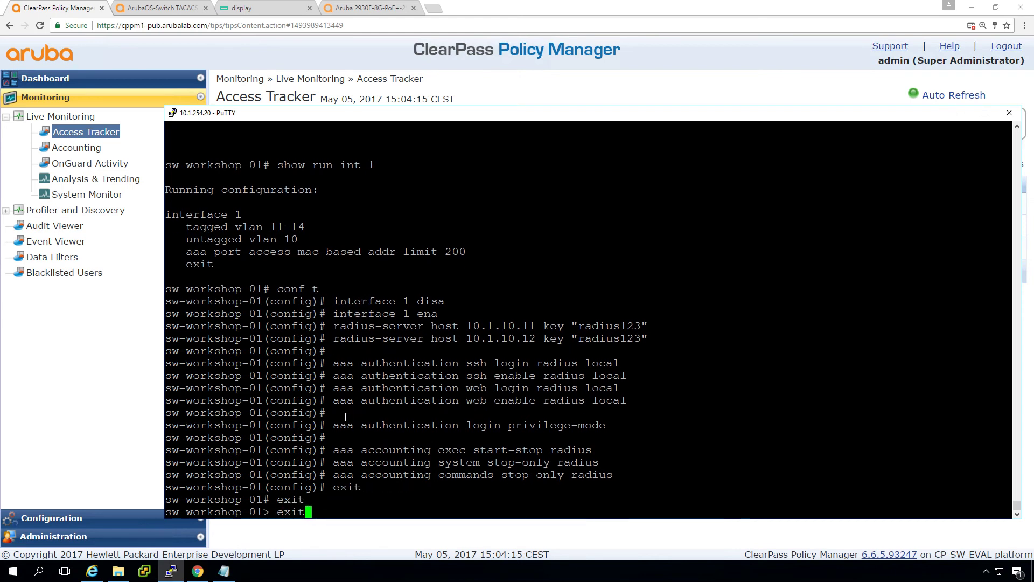
key("Return")
type("y")
- SSH back into 10.1.10.1 as the admin user and enter configure terminal mode
key("Up")
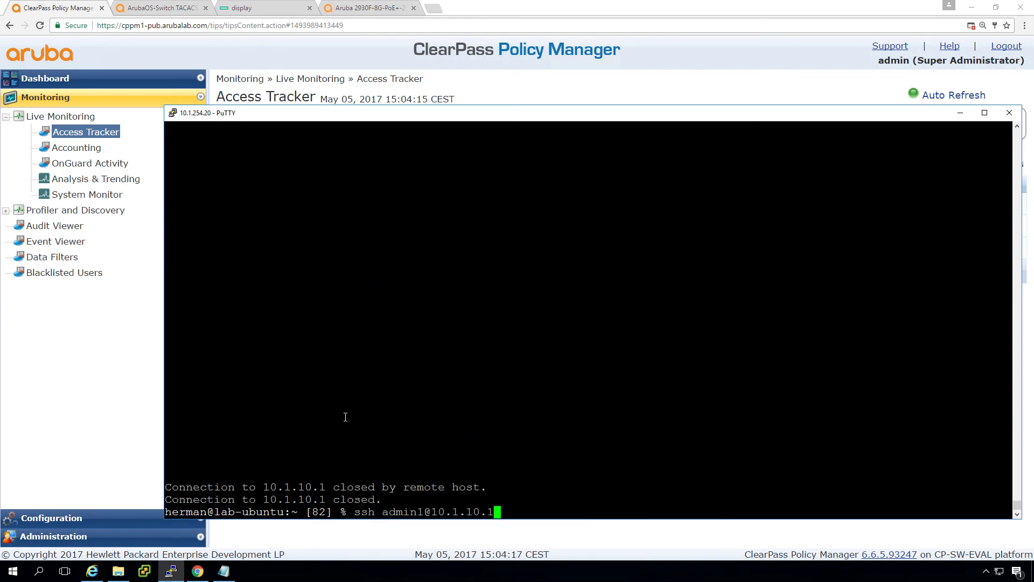
key("Return")
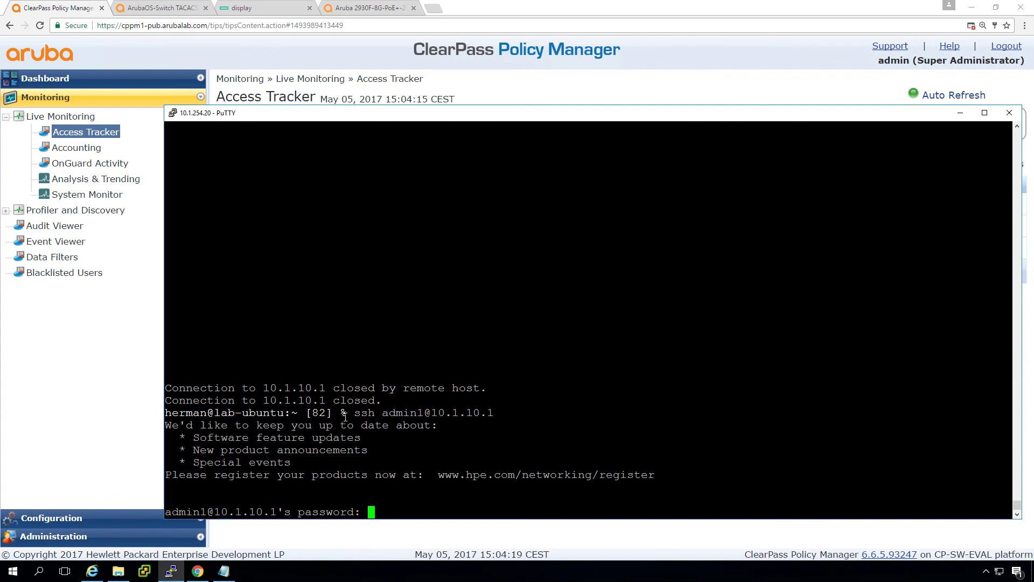
key("Return")
key("Return")
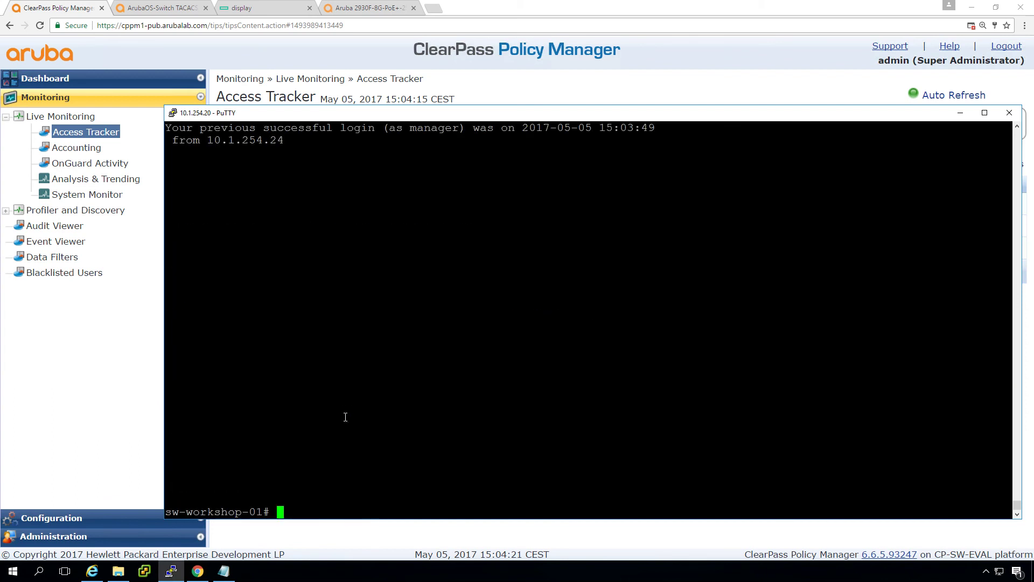
key("Return")
type("conf t")
key("Return")
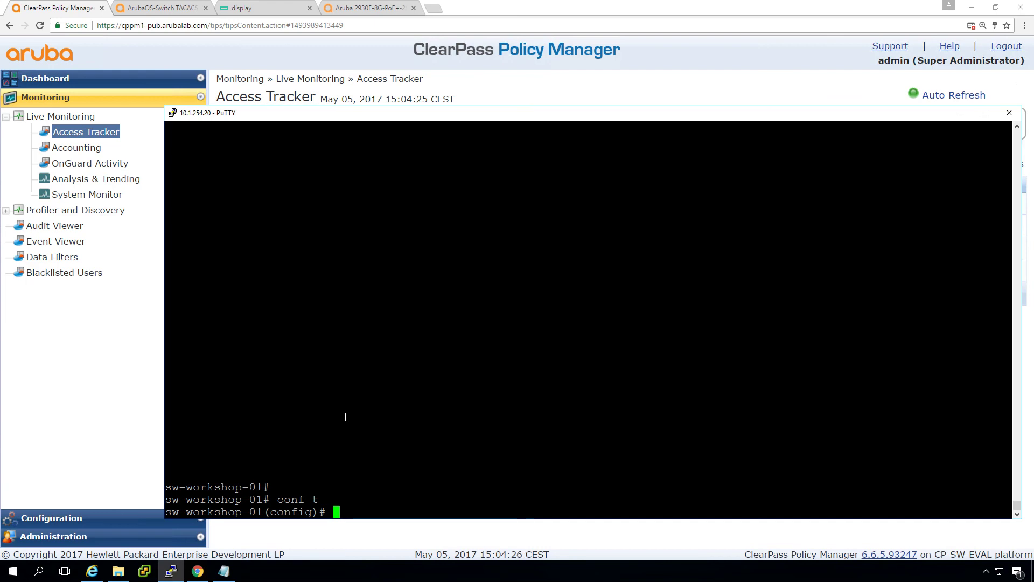
key("alt+Tab")
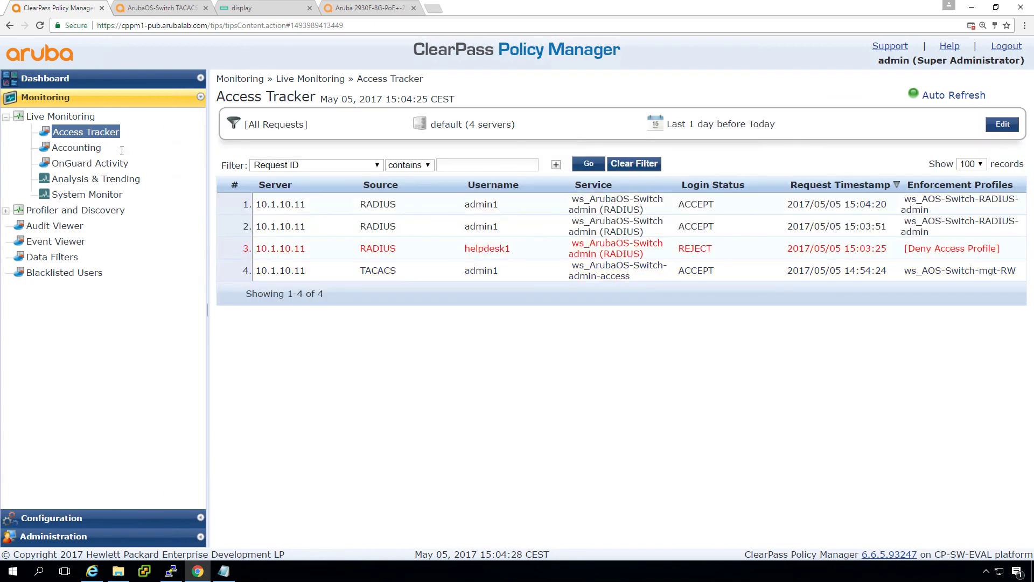
- Review the newest accepted admin login request in Access Tracker, then close its details
left_click_drag(122, 155, 404, 206)
left_click(404, 205)
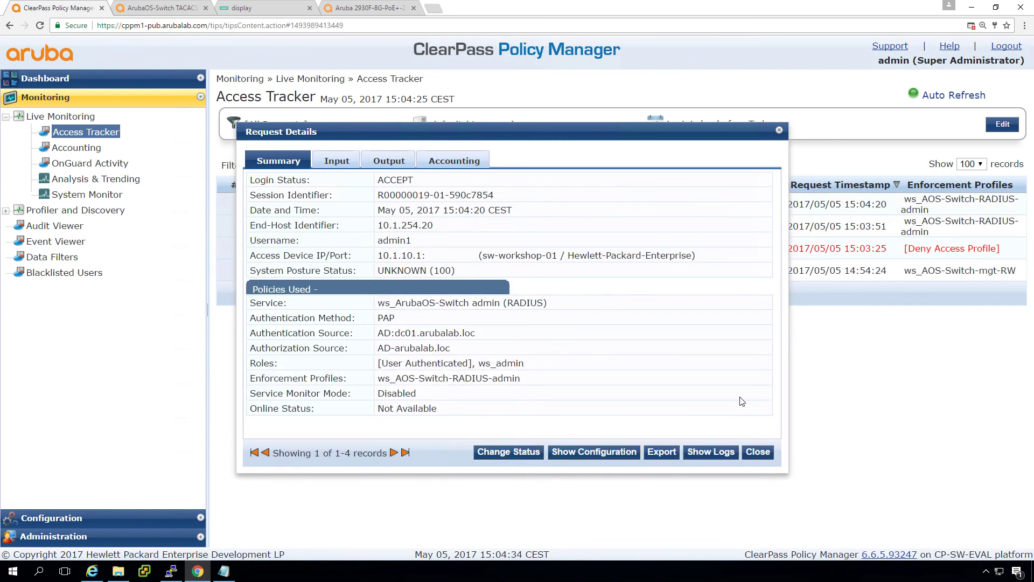
left_click(758, 453)
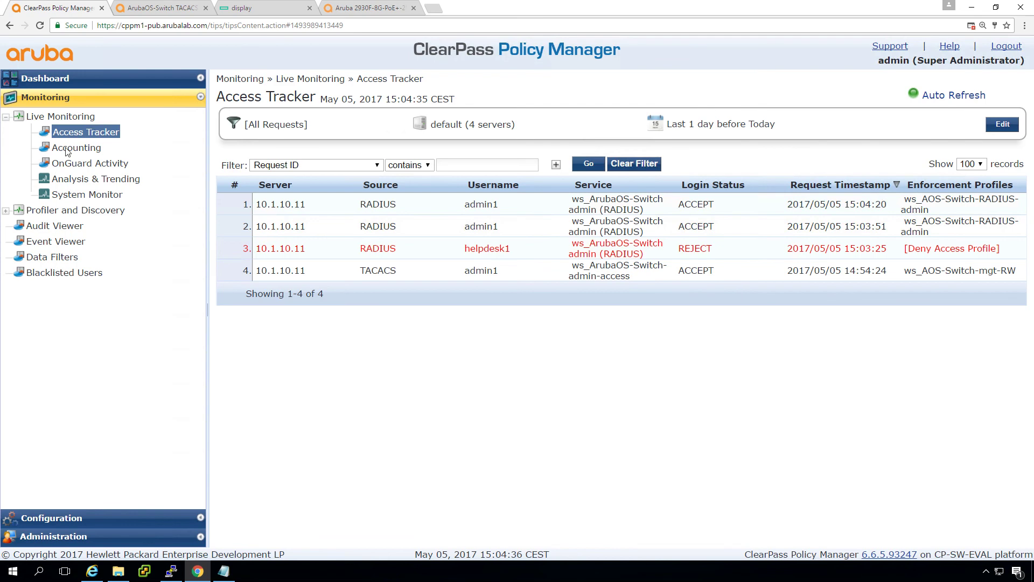
- Open the newest RADIUS accounting record's details and highlight the logged configure terminal command
left_click(67, 148)
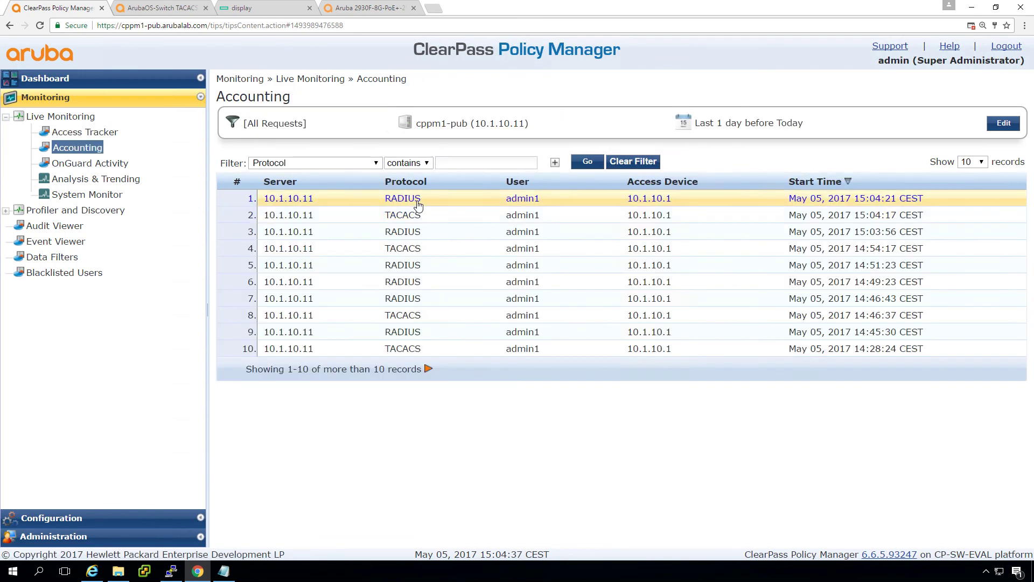
left_click(433, 198)
left_click(565, 168)
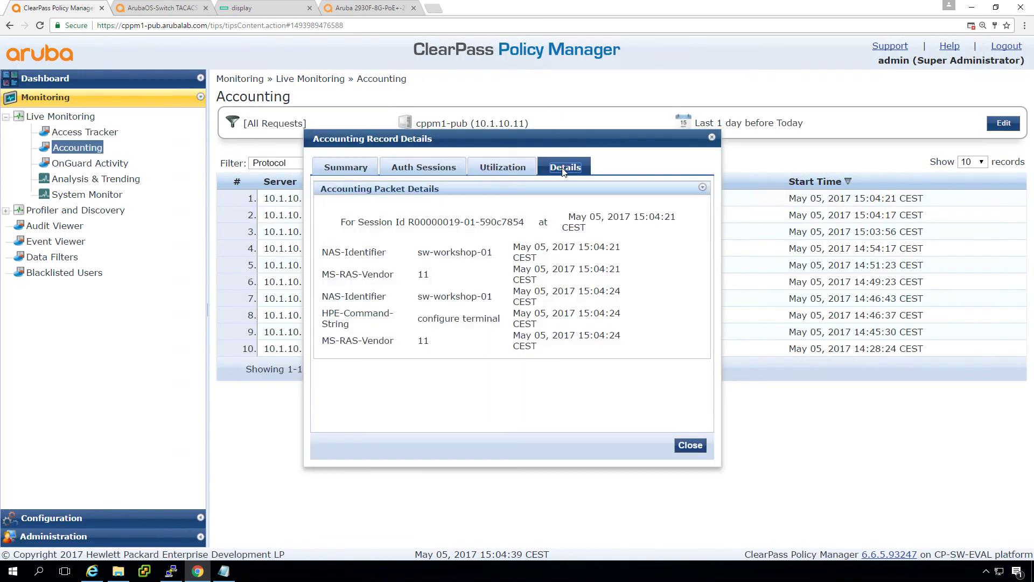
left_click_drag(419, 319, 495, 322)
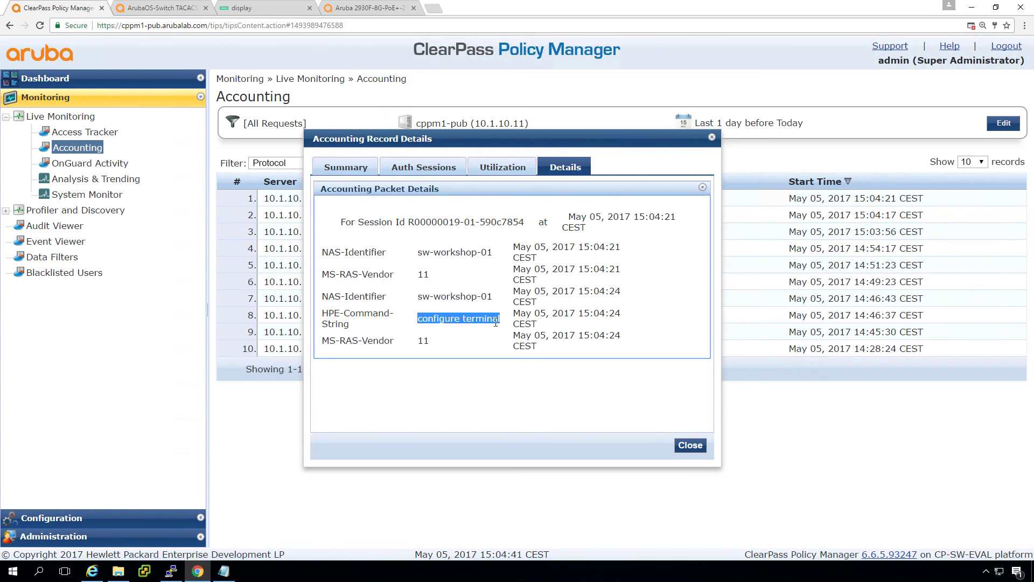